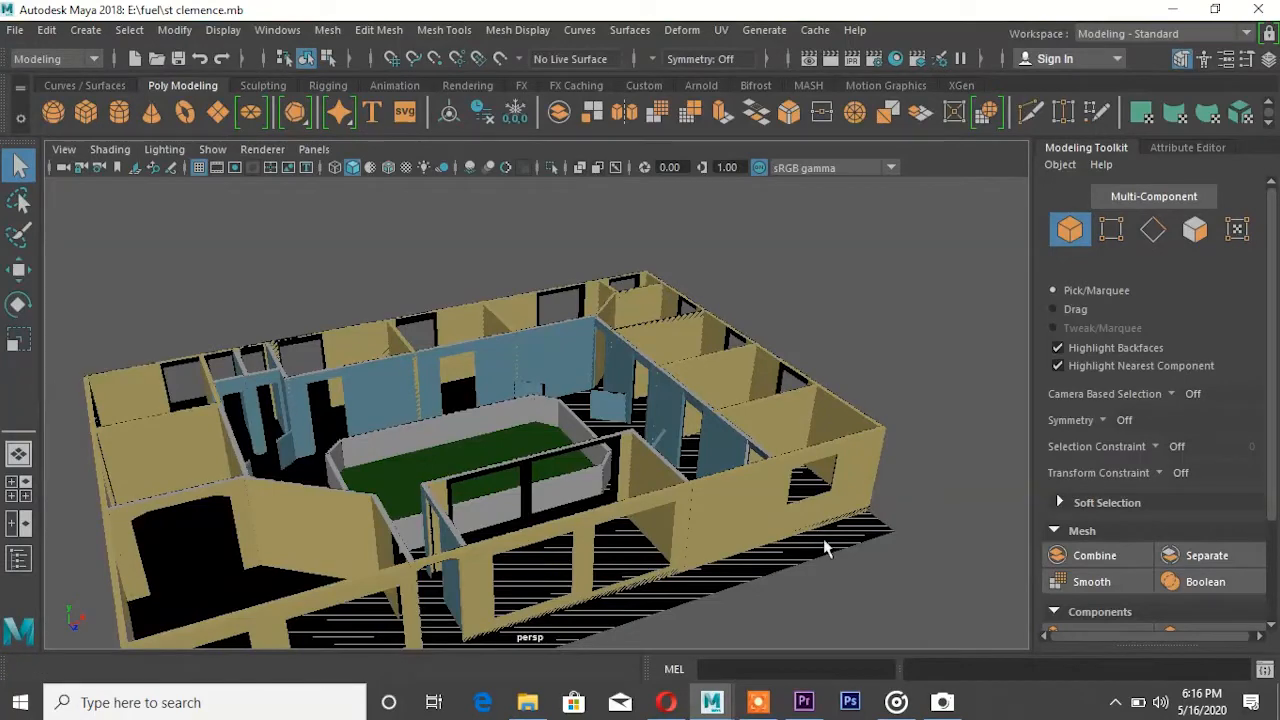
Render the whole building from the perspective view with Maya Software and keep the Render View as a floating window
{"action": "middle_click_drag", "start_coordinate": [850, 535], "coordinate": [873, 480], "text": "alt"}
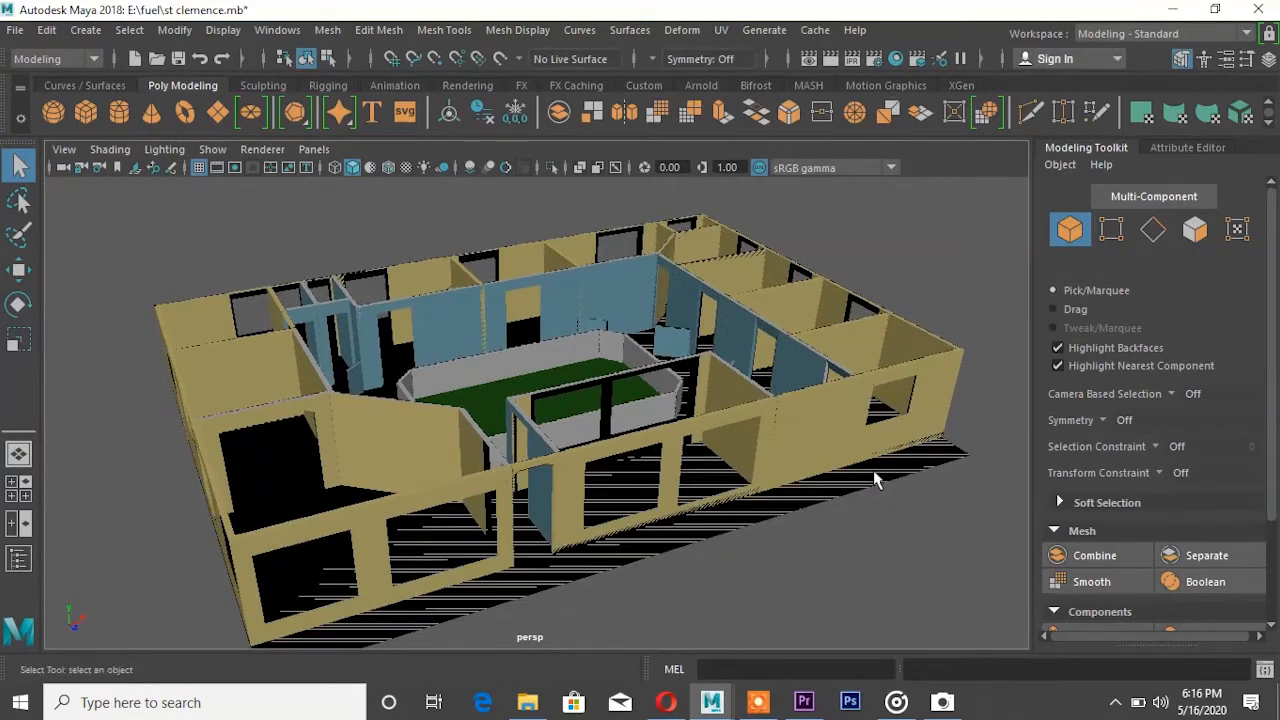
{"action": "left_click", "coordinate": [852, 58]}
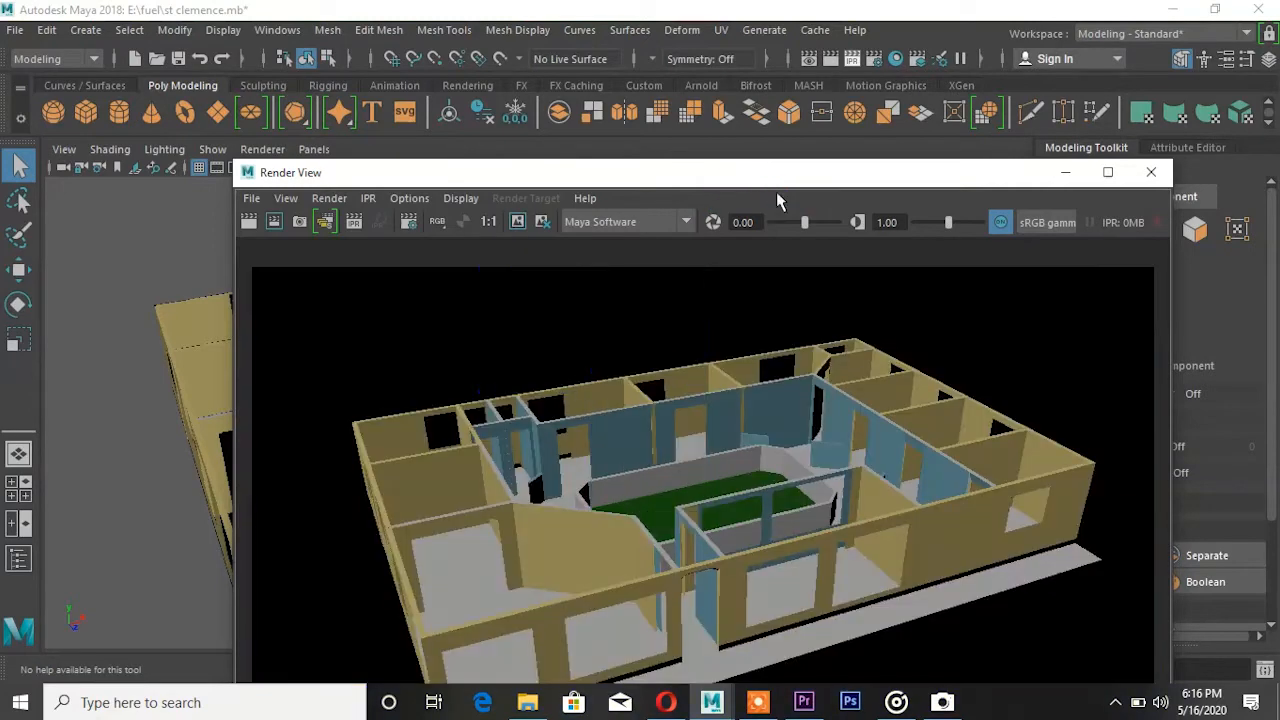
{"action": "left_click_drag", "start_coordinate": [776, 193], "coordinate": [727, 171]}
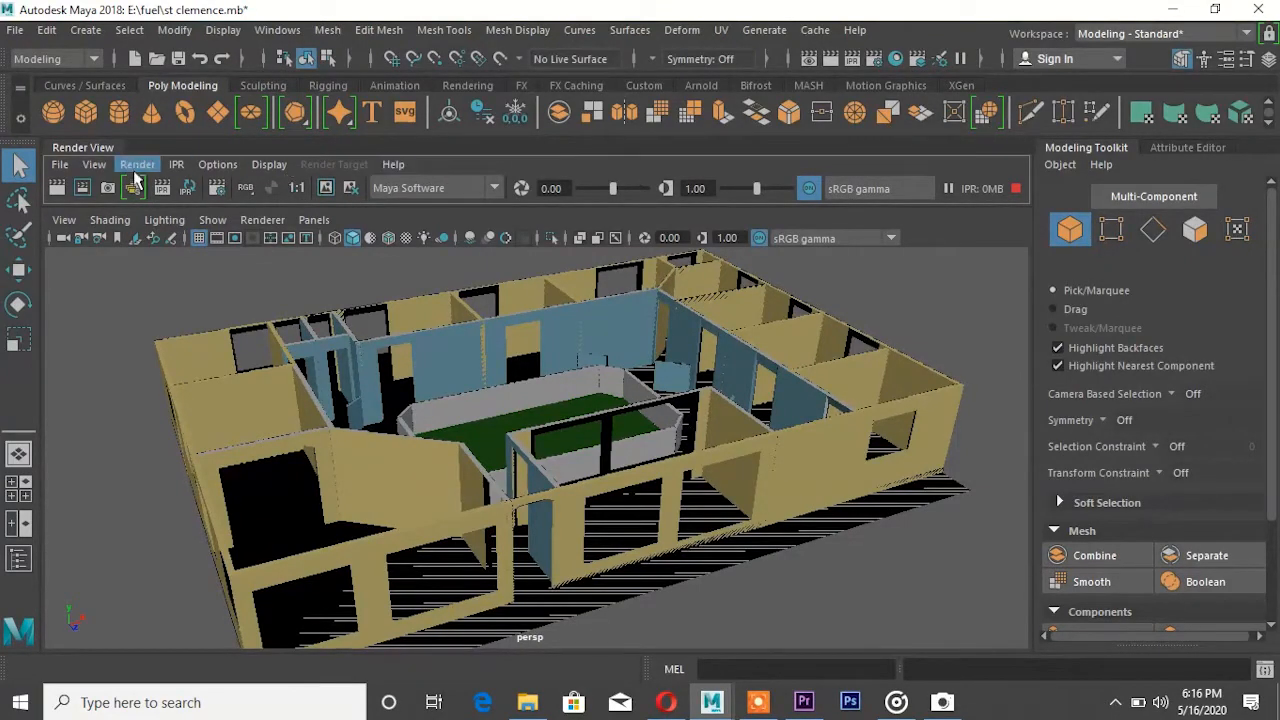
{"action": "double_click", "coordinate": [118, 146]}
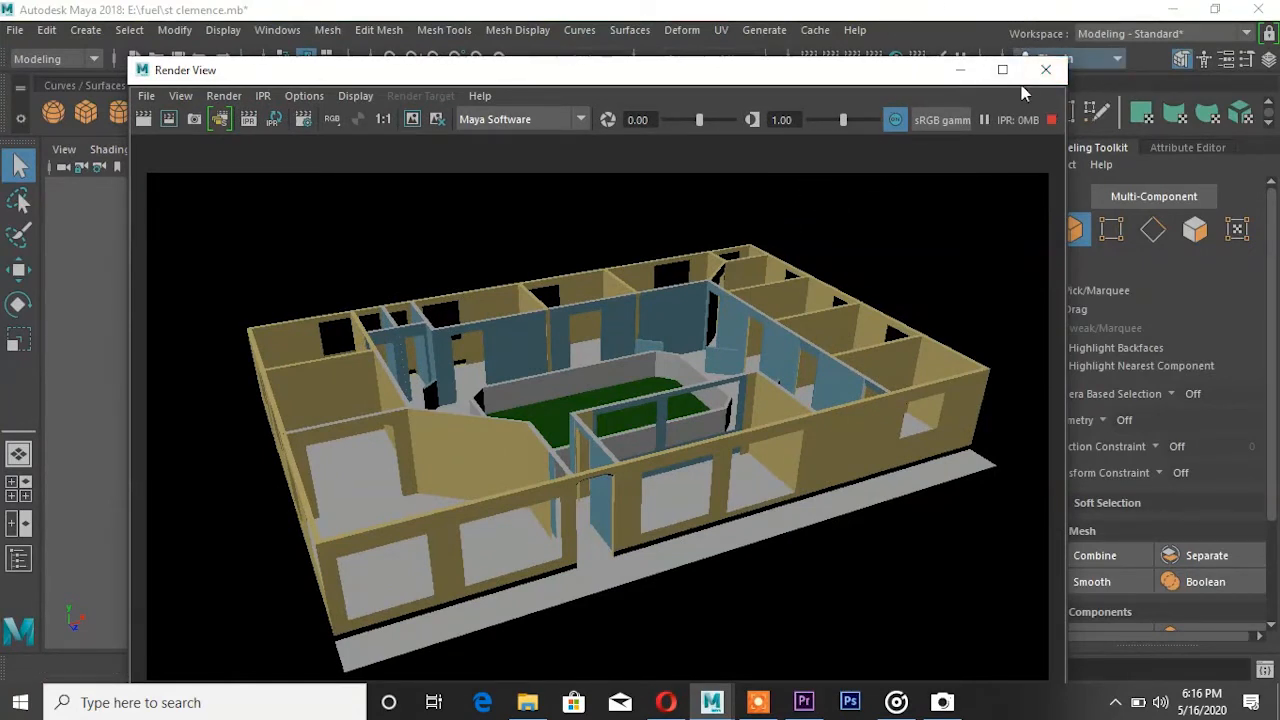
Save the rendered image as a JPEG named xxx in the project's images folder and close the Render View
{"action": "left_click", "coordinate": [146, 95]}
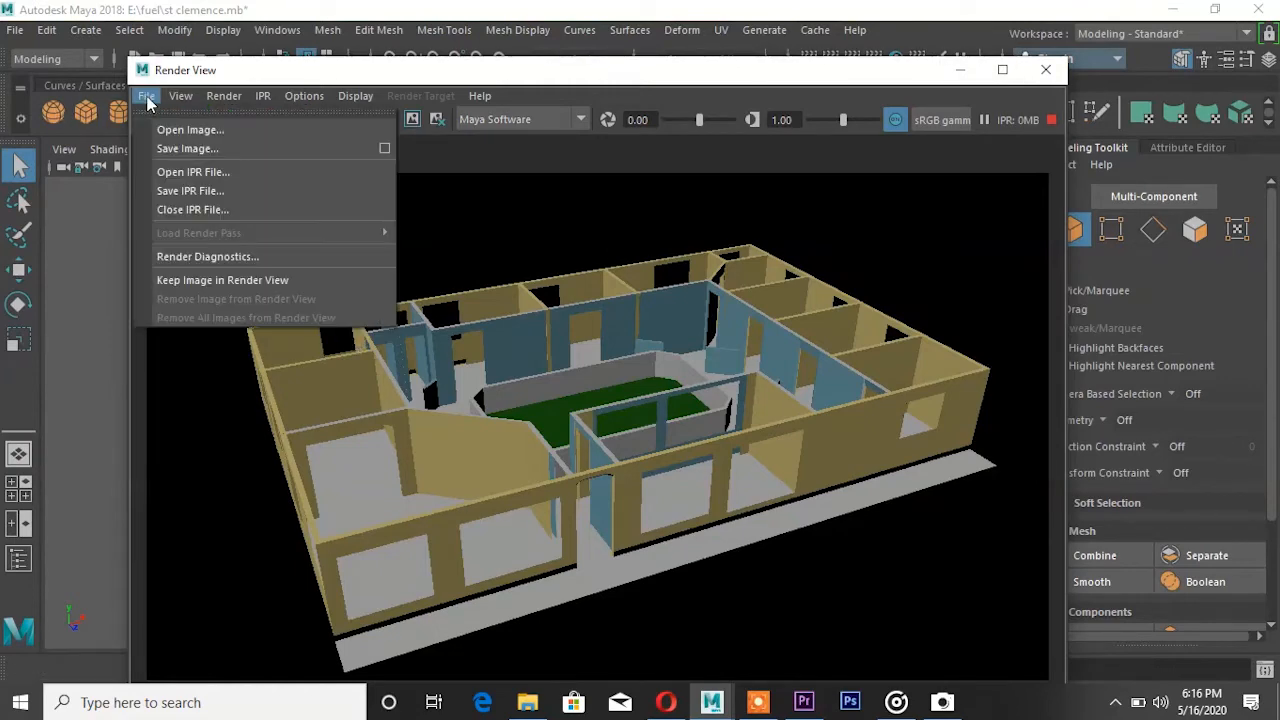
{"action": "left_click", "coordinate": [168, 150]}
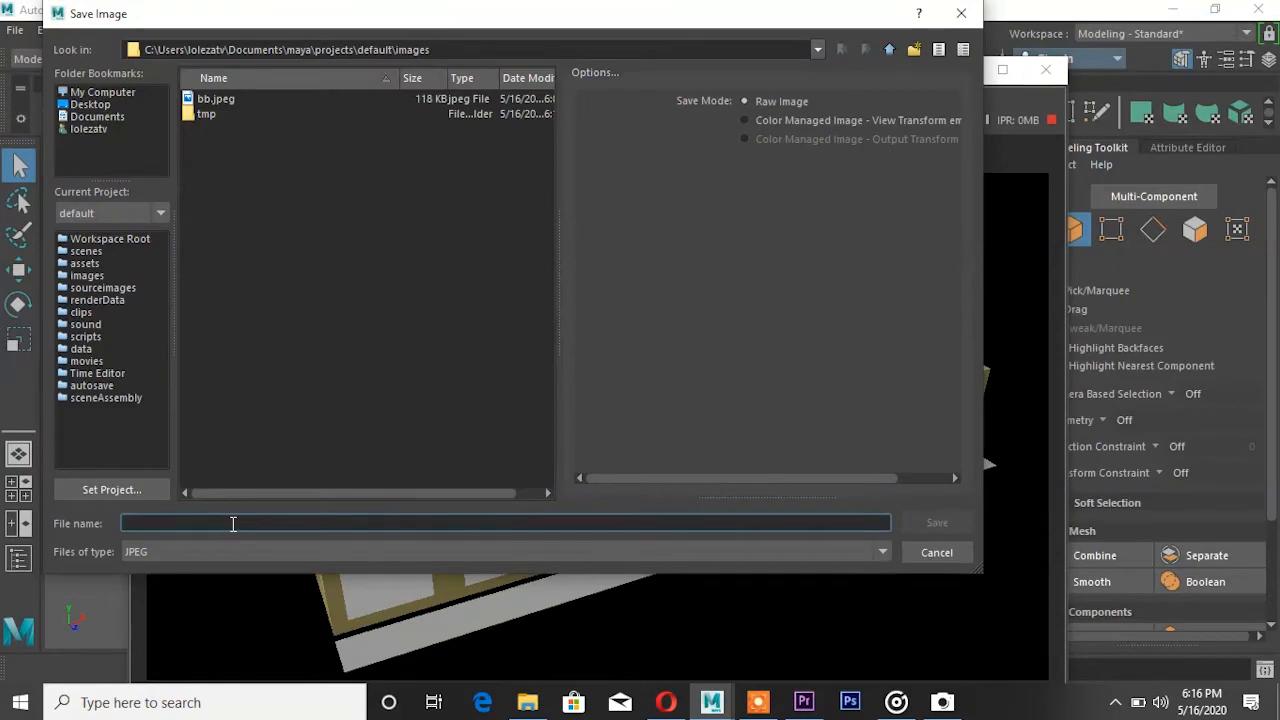
{"action": "type", "text": "xxx"}
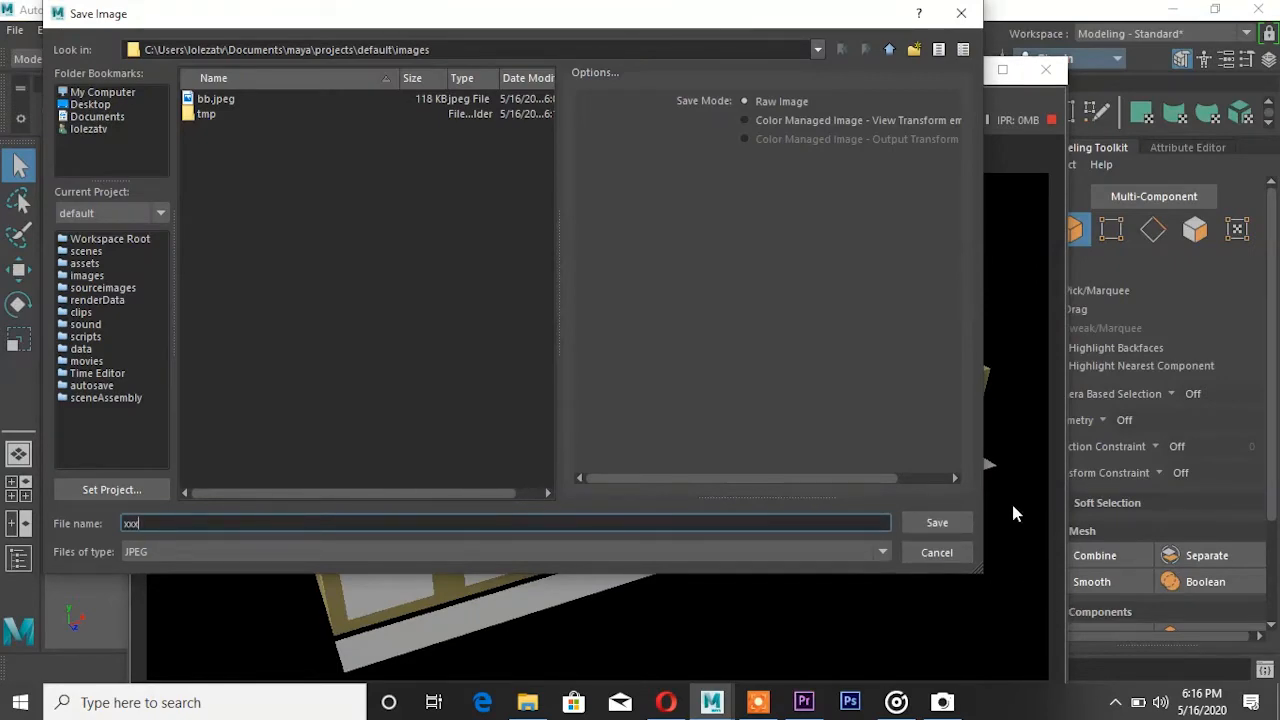
{"action": "left_click", "coordinate": [940, 530]}
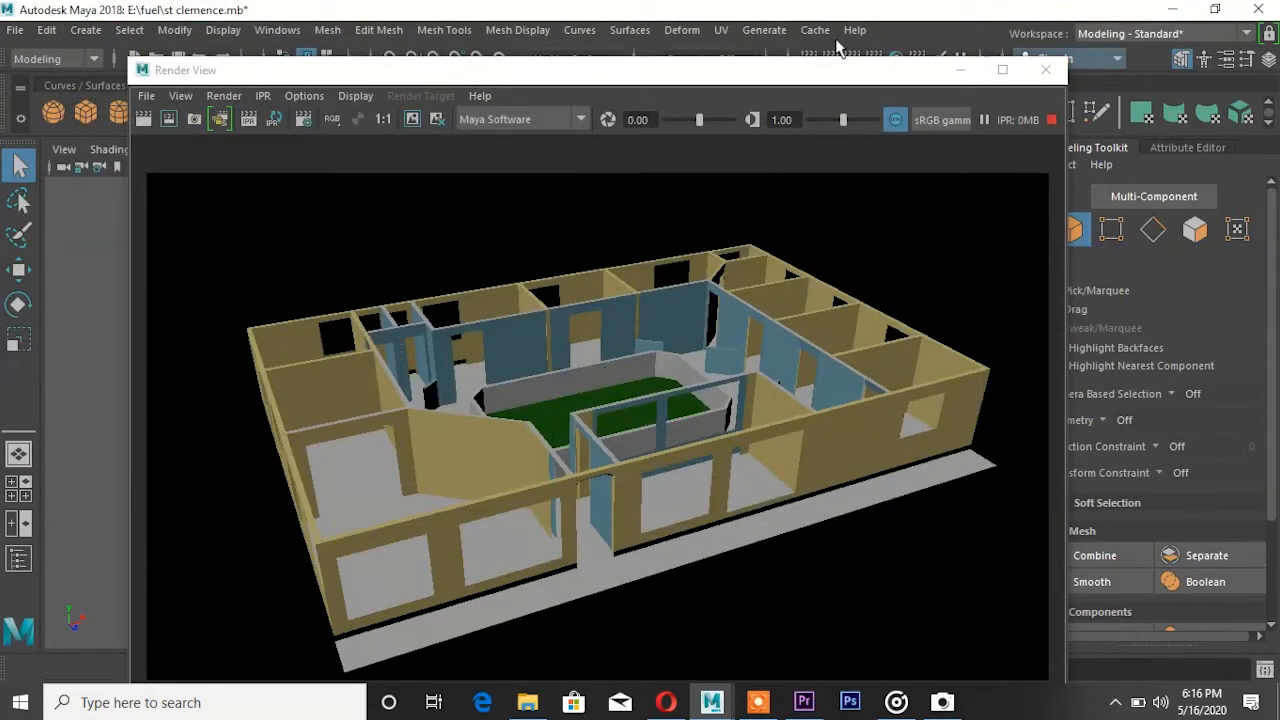
{"action": "left_click", "coordinate": [1046, 70]}
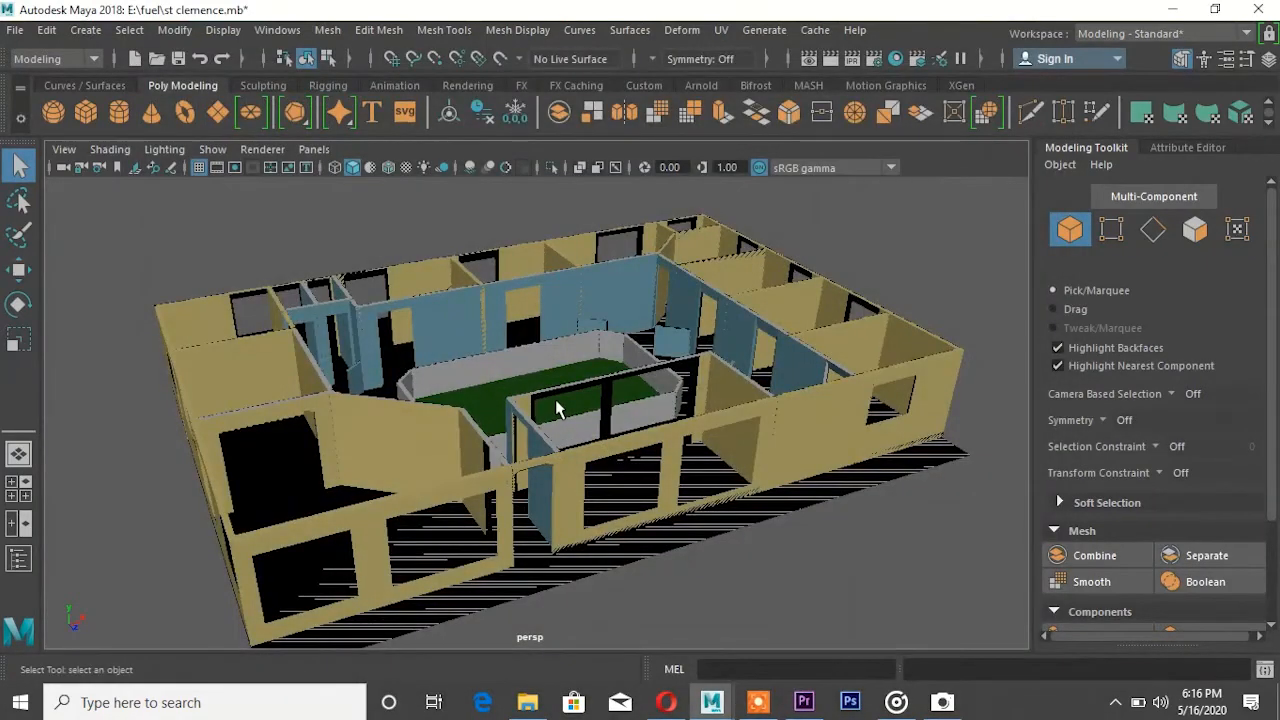
Switch to the top view, frame the whole floor plan, render it with Maya Software and close the Render View
{"action": "left_click", "coordinate": [22, 488]}
{"action": "key", "text": "space"}
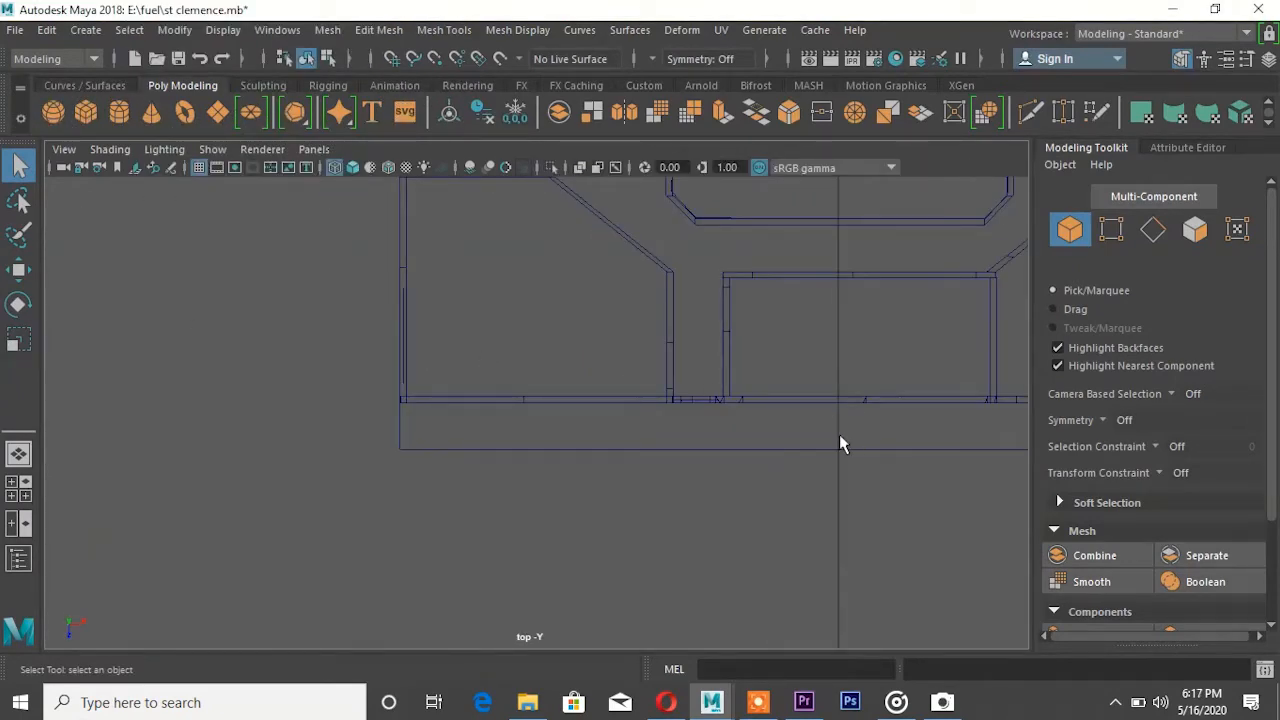
{"action": "middle_click_drag", "start_coordinate": [823, 409], "coordinate": [640, 603], "text": "alt"}
{"action": "right_click_drag", "start_coordinate": [682, 597], "coordinate": [230, 432], "text": "alt"}
{"action": "middle_click_drag", "start_coordinate": [600, 342], "coordinate": [566, 395], "text": "alt"}
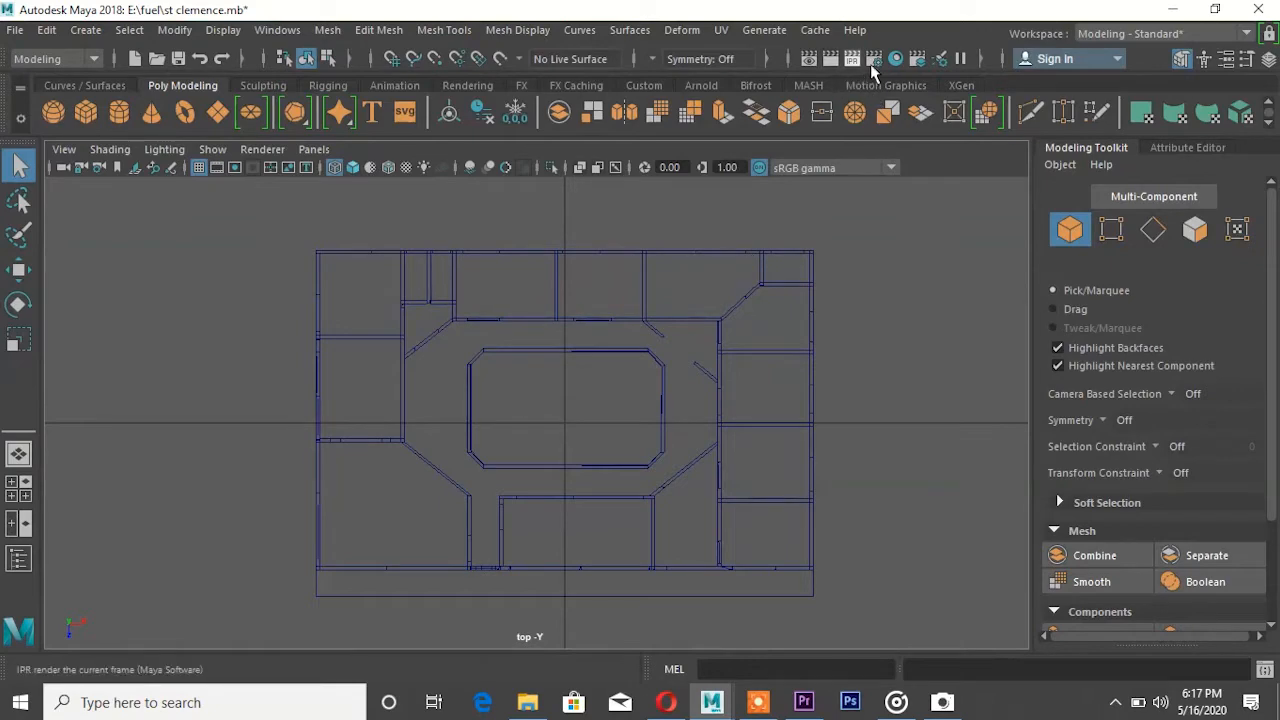
{"action": "left_click", "coordinate": [874, 59]}
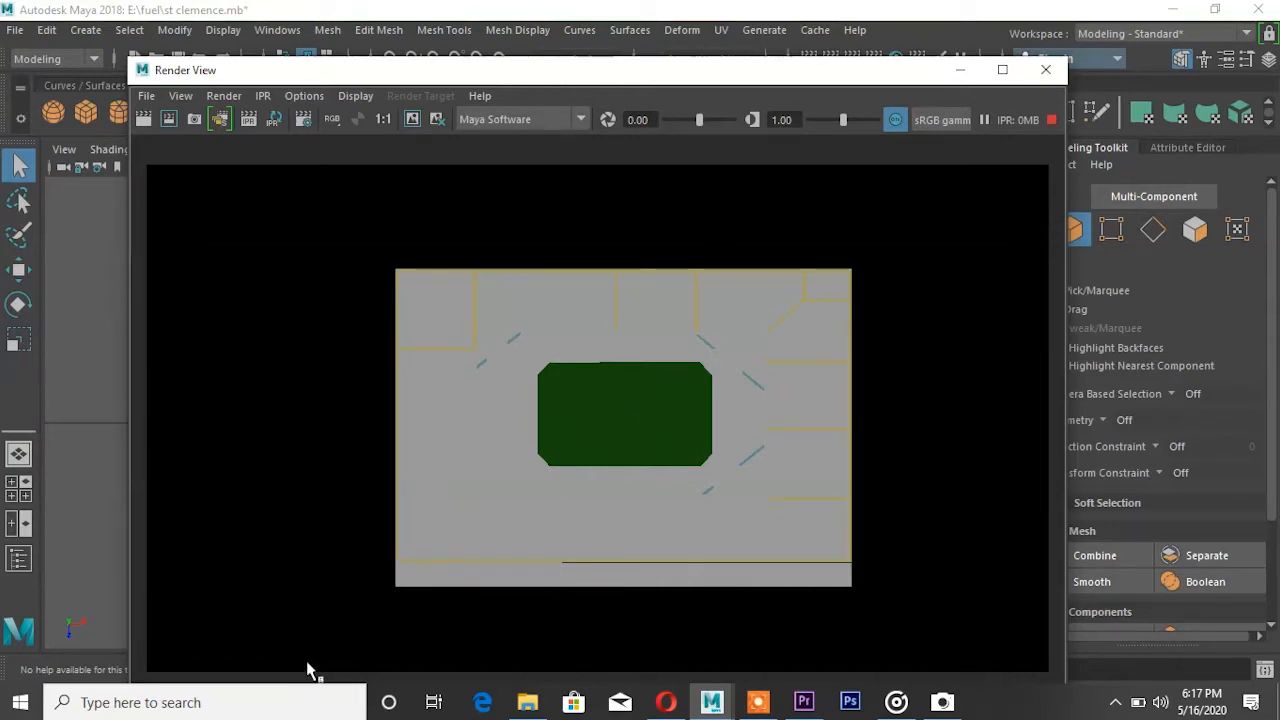
{"action": "left_click", "coordinate": [1046, 69]}
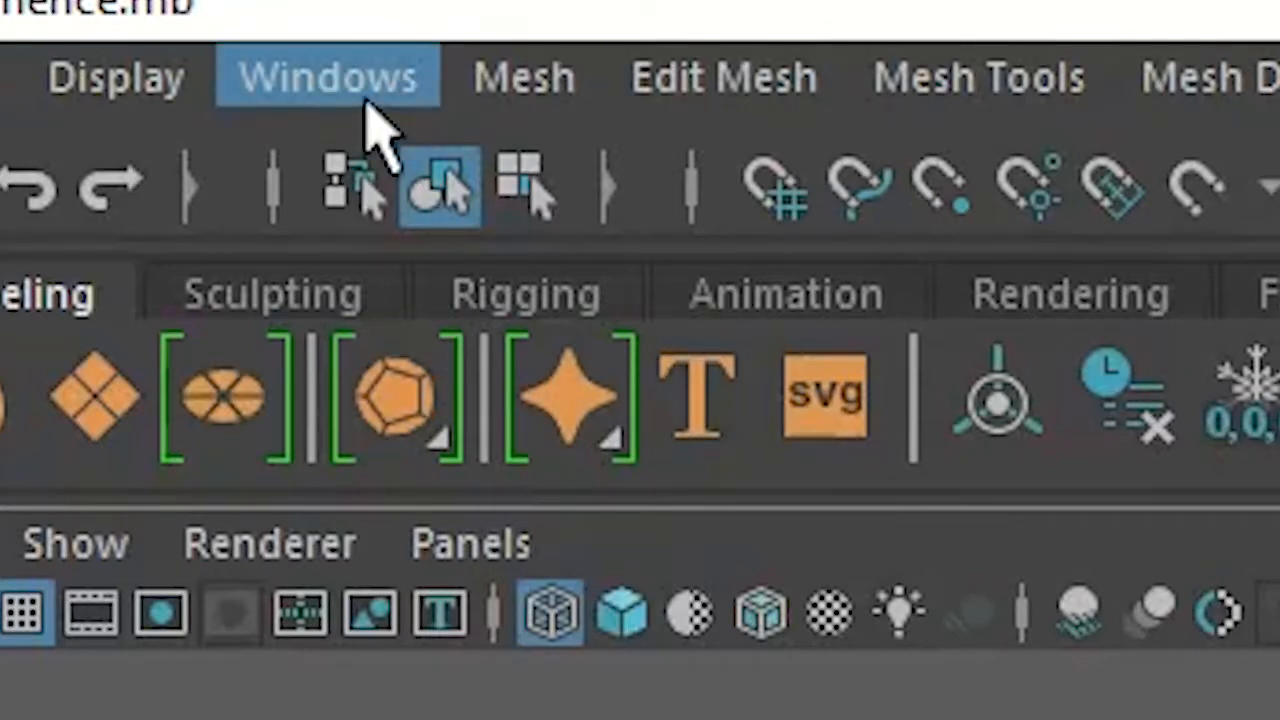
Open the Plug-in Manager and maximize its window
{"action": "left_click", "coordinate": [312, 100]}
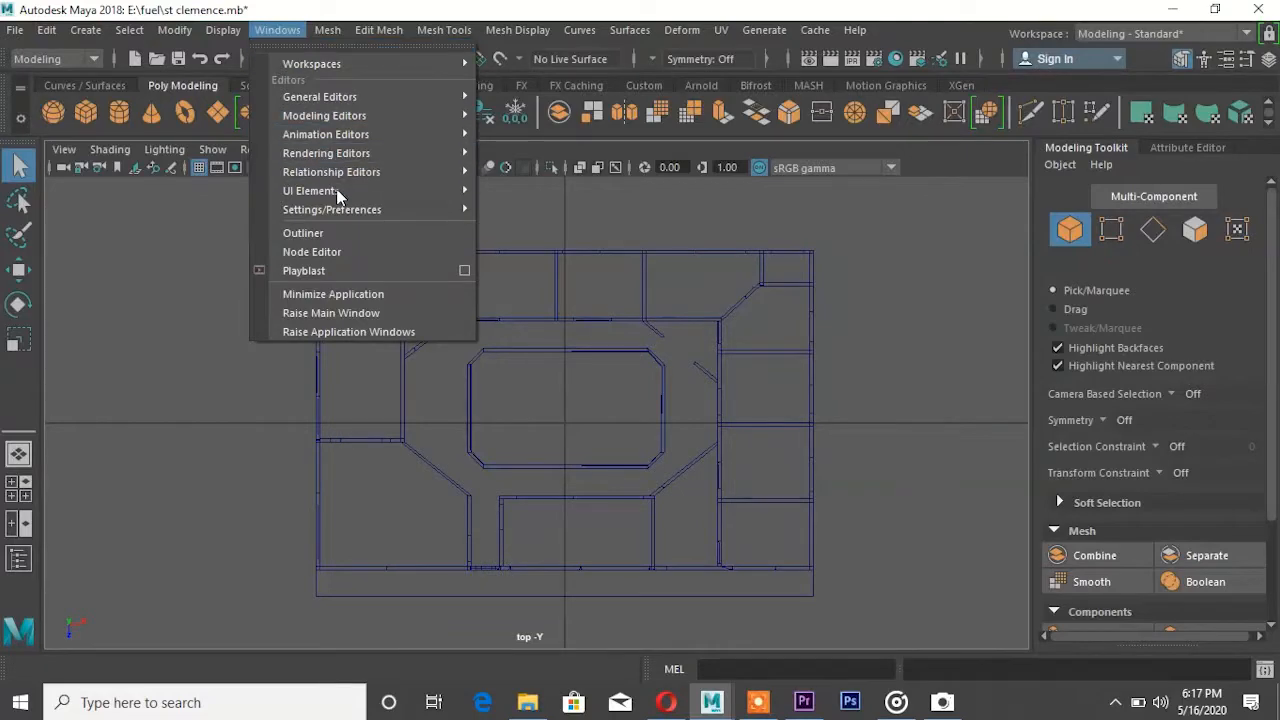
{"action": "mouse_move", "coordinate": [342, 212]}
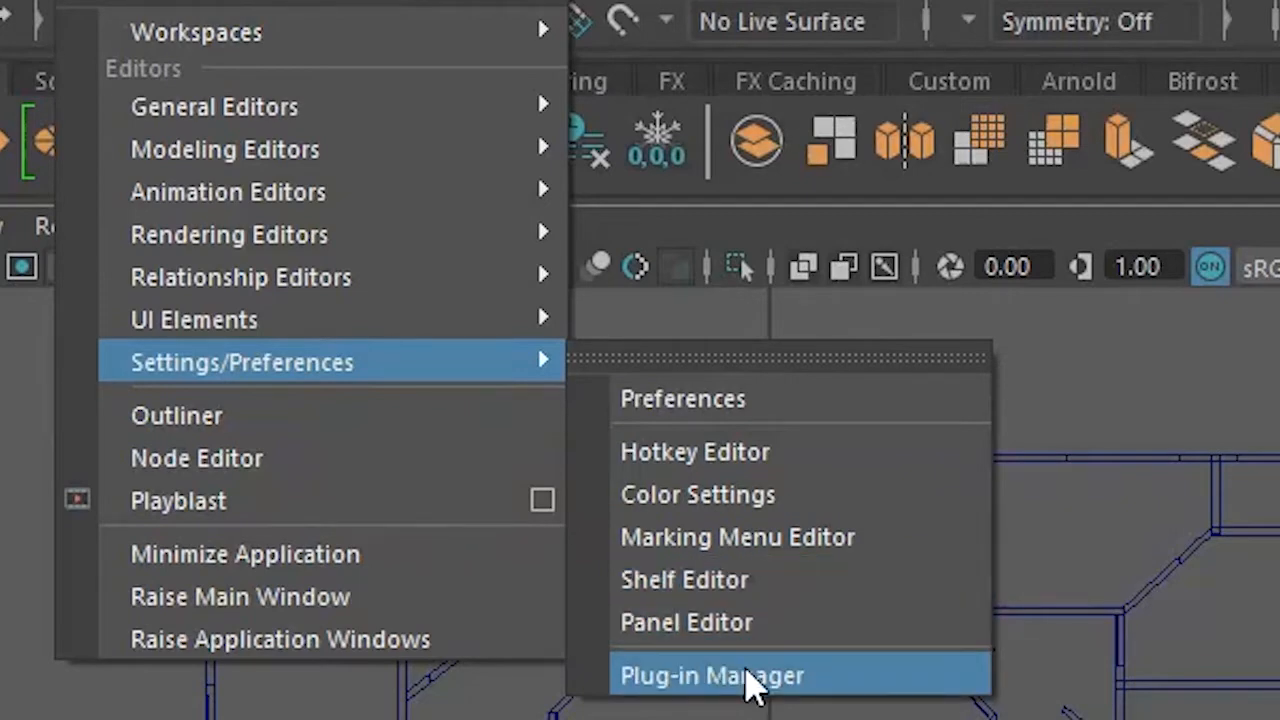
{"action": "left_click", "coordinate": [752, 680]}
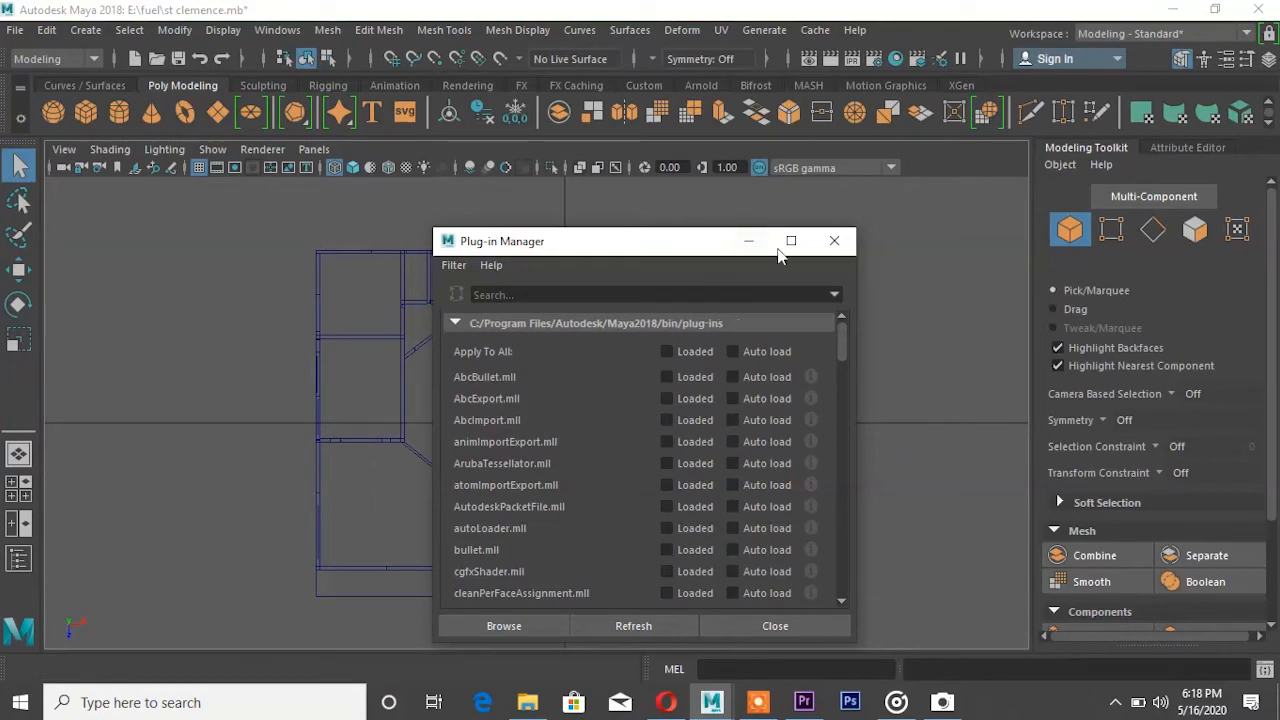
{"action": "left_click", "coordinate": [791, 242]}
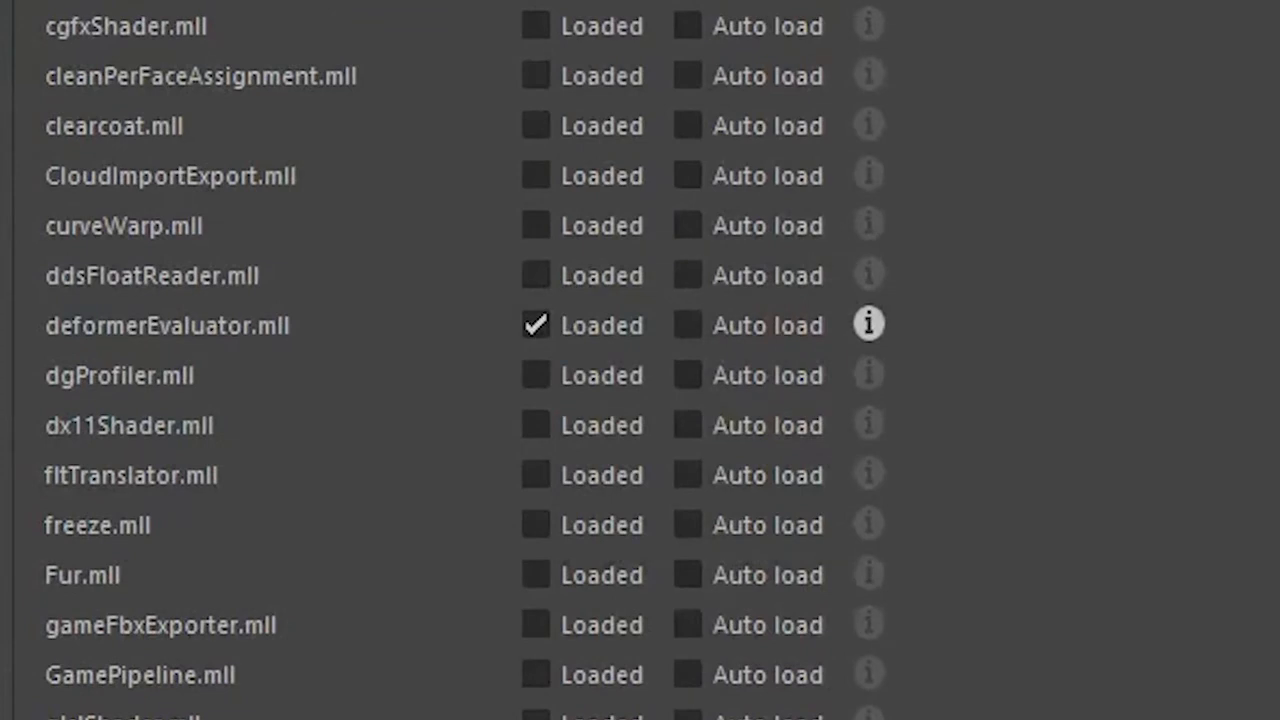
Find the Arnold plug-in by searching for mtoa, load mtoa.mll and close the Plug-in Manager
{"action": "scroll", "coordinate": [464, 360], "scroll_direction": "down", "scroll_amount": 11}
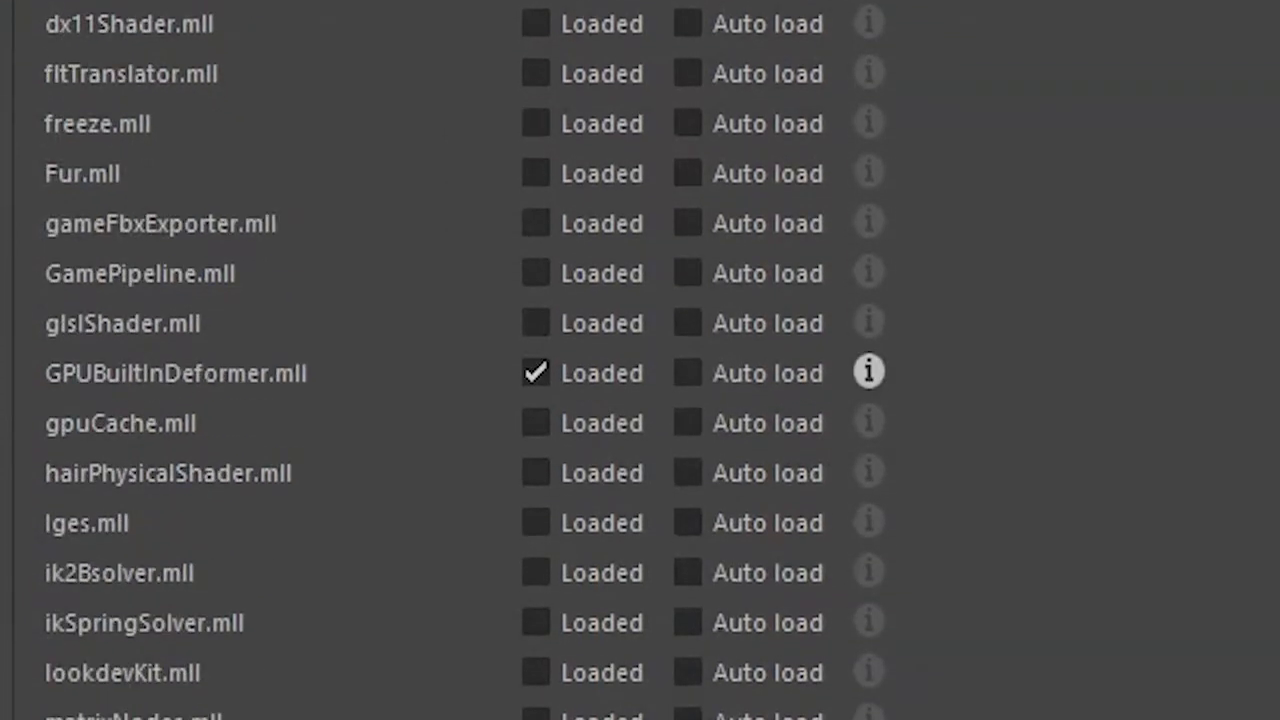
{"action": "scroll", "coordinate": [464, 360], "scroll_direction": "down", "scroll_amount": 9}
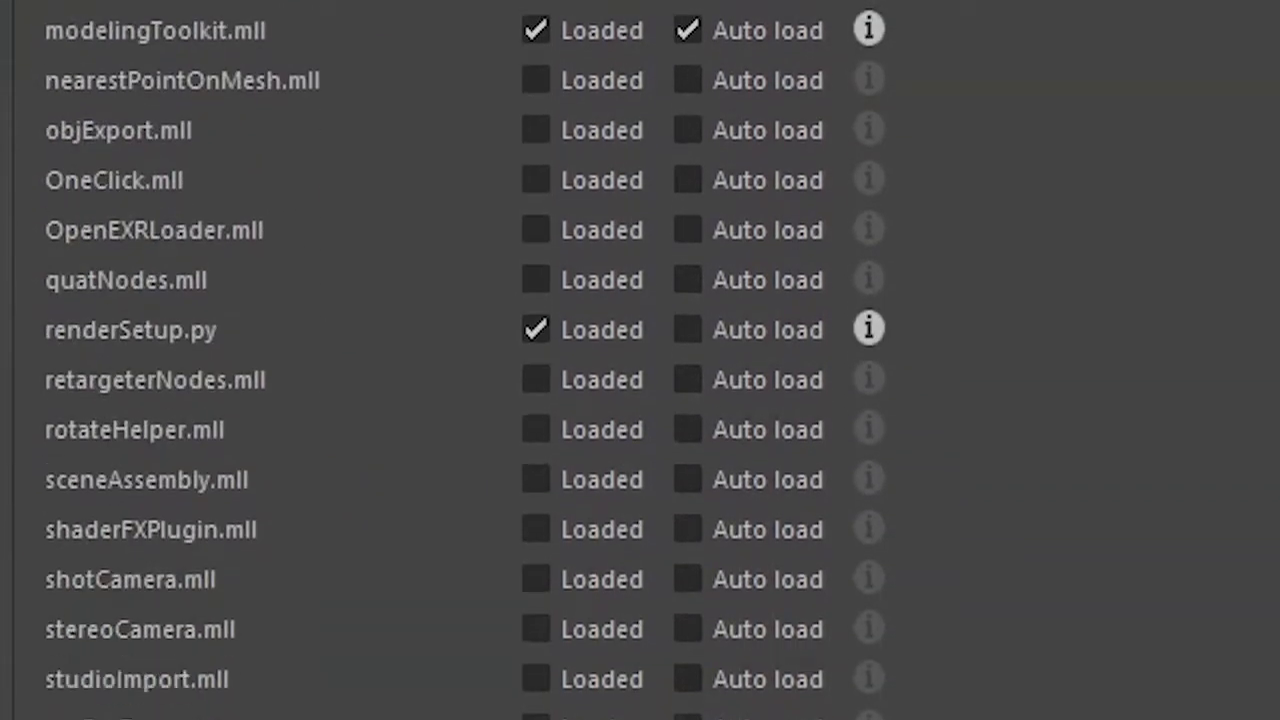
{"action": "scroll", "coordinate": [464, 360], "scroll_direction": "down", "scroll_amount": 3}
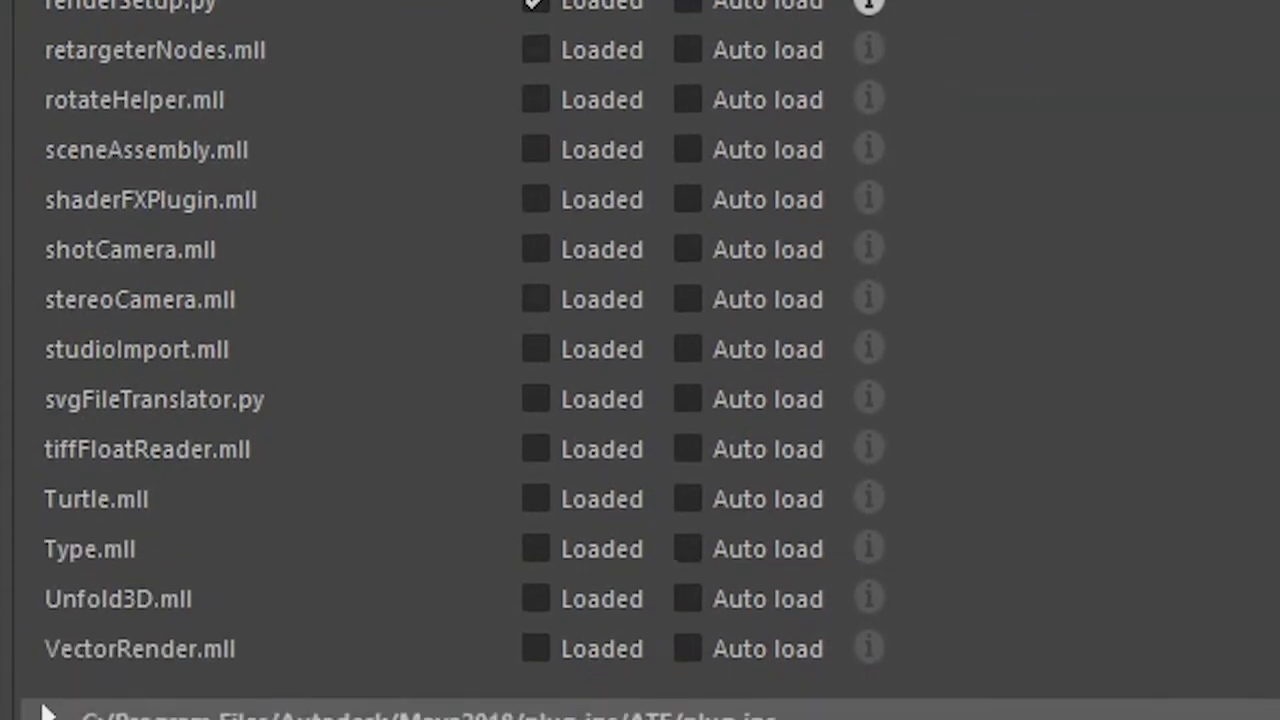
{"action": "scroll", "coordinate": [464, 360], "scroll_direction": "down", "scroll_amount": 5}
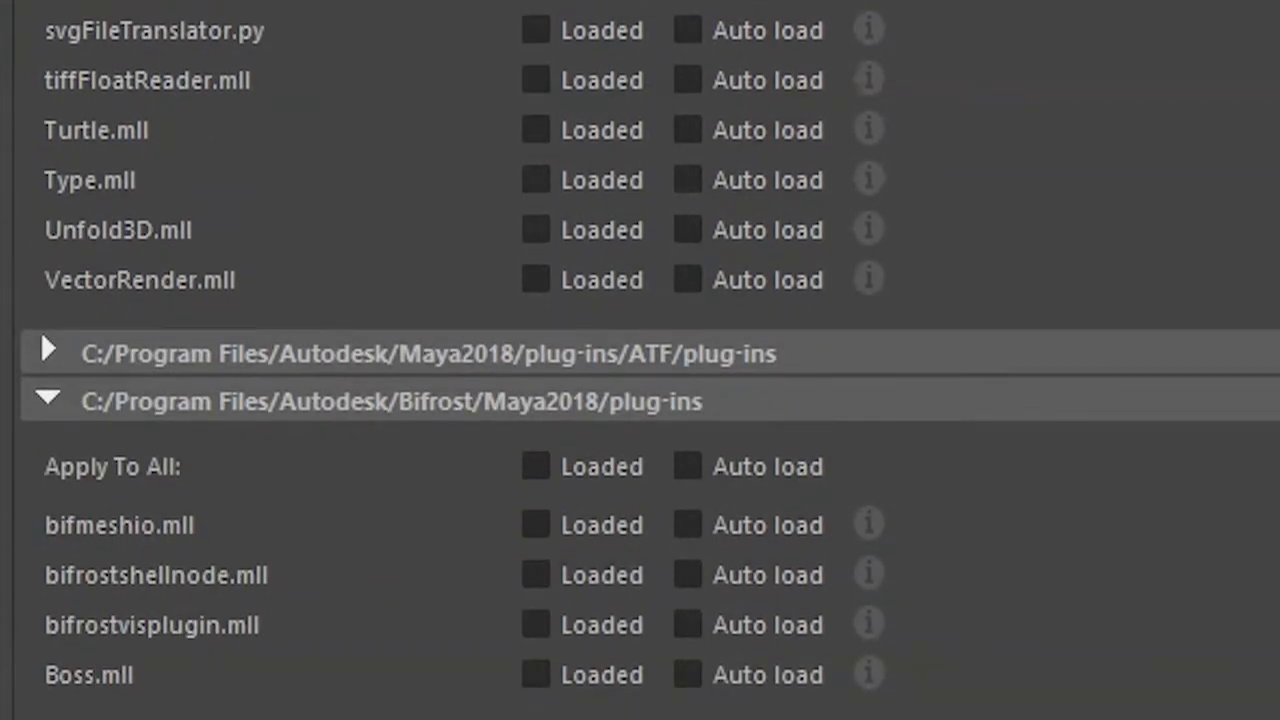
{"action": "scroll", "coordinate": [464, 360], "scroll_direction": "down", "scroll_amount": 8}
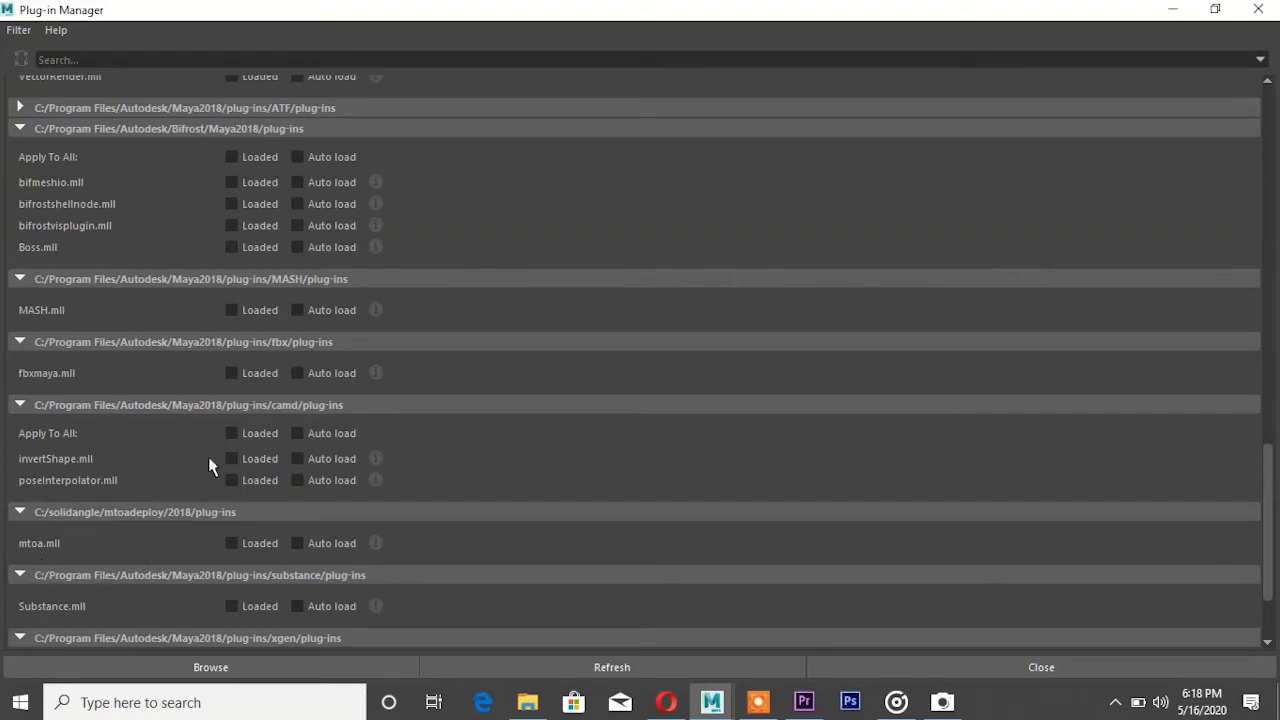
{"action": "left_click", "coordinate": [114, 59]}
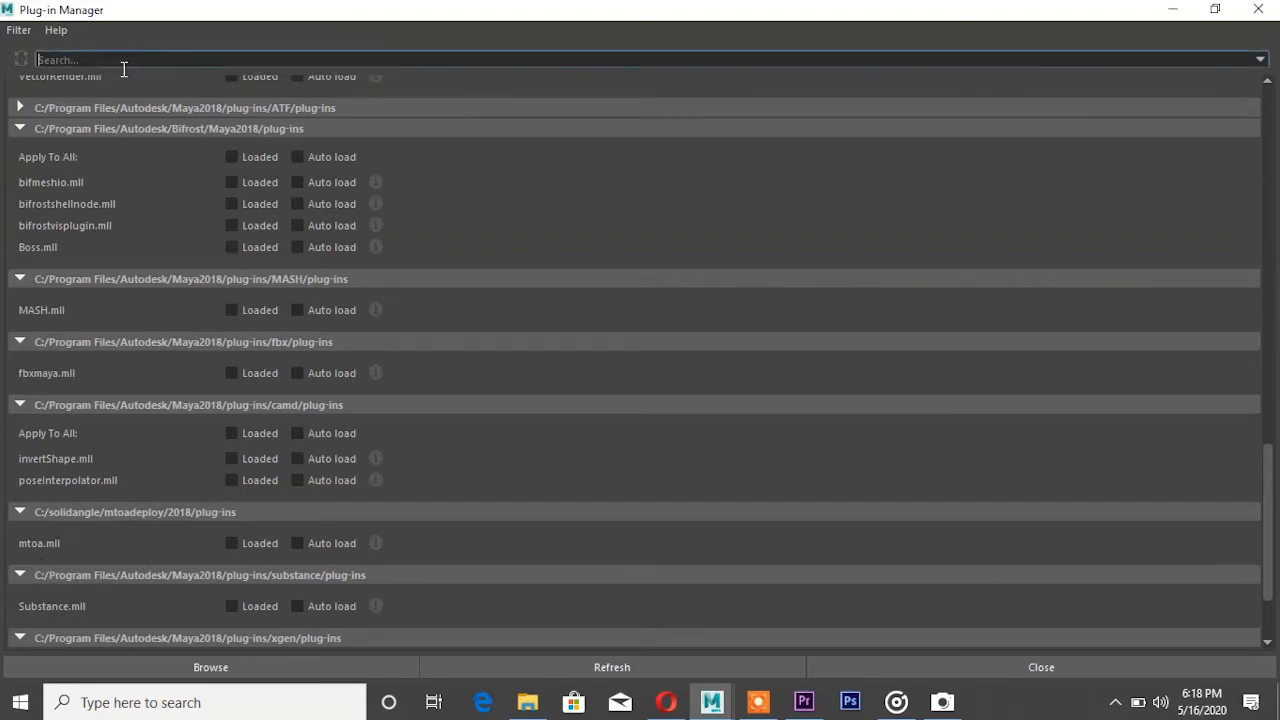
{"action": "type", "text": "mtoa"}
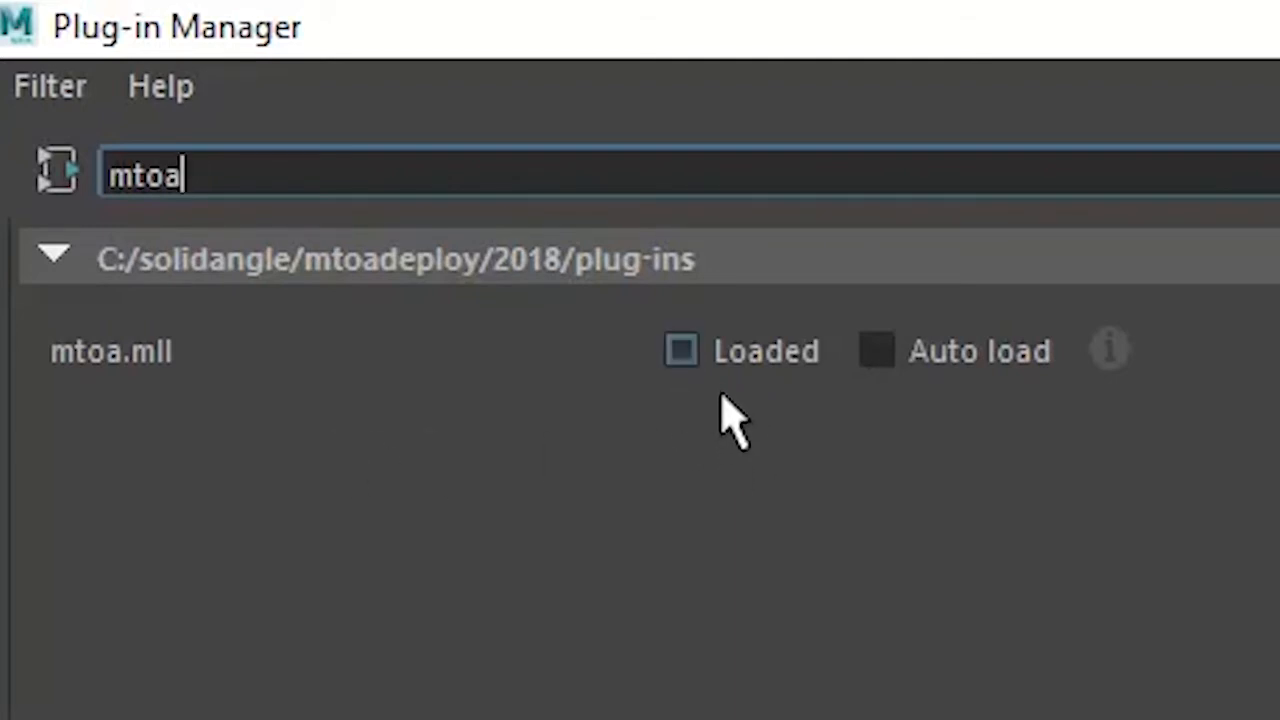
{"action": "left_click", "coordinate": [714, 364]}
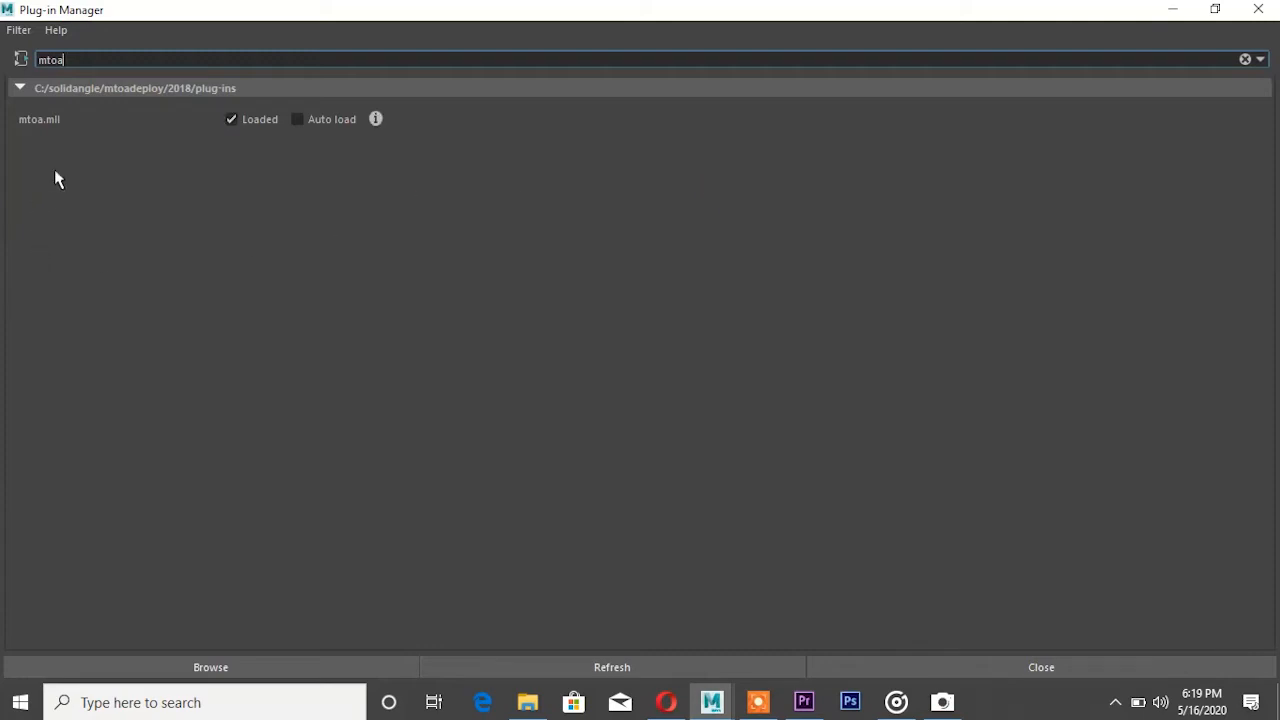
{"action": "left_click", "coordinate": [1257, 10]}
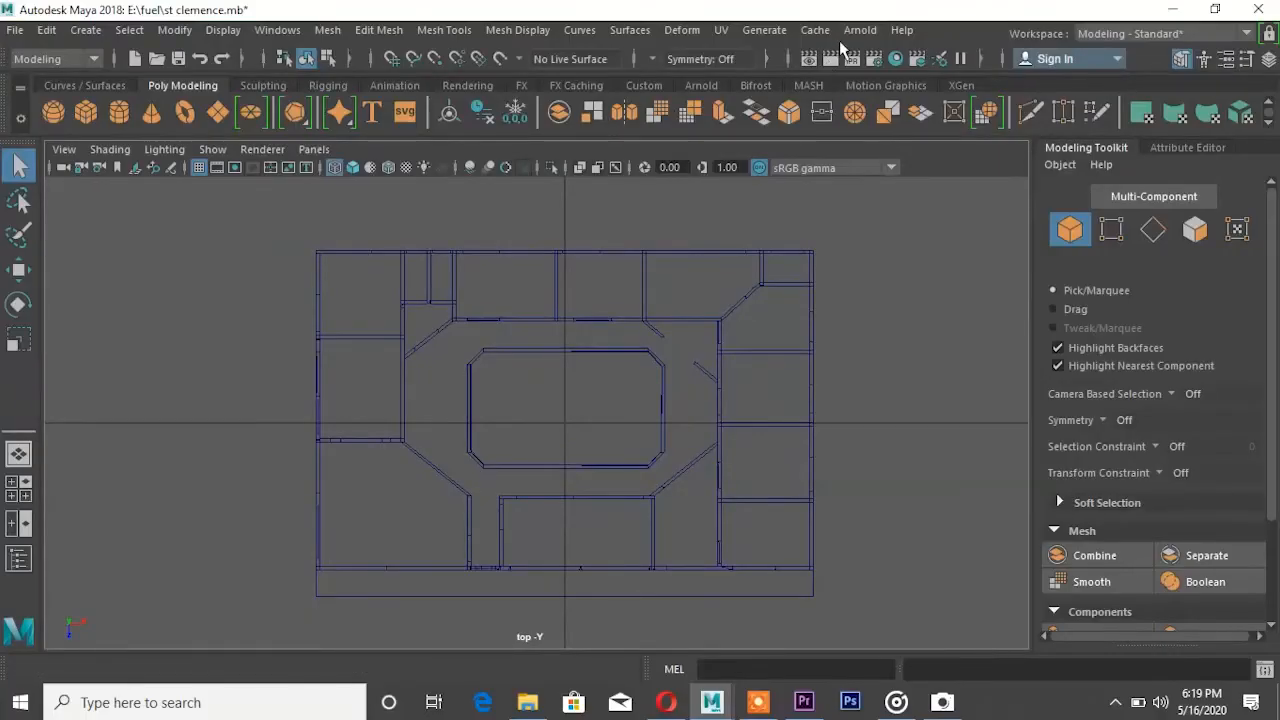
Render the top view in the Arnold RenderView without any Arnold light, and close the window
{"action": "left_click", "coordinate": [860, 30]}
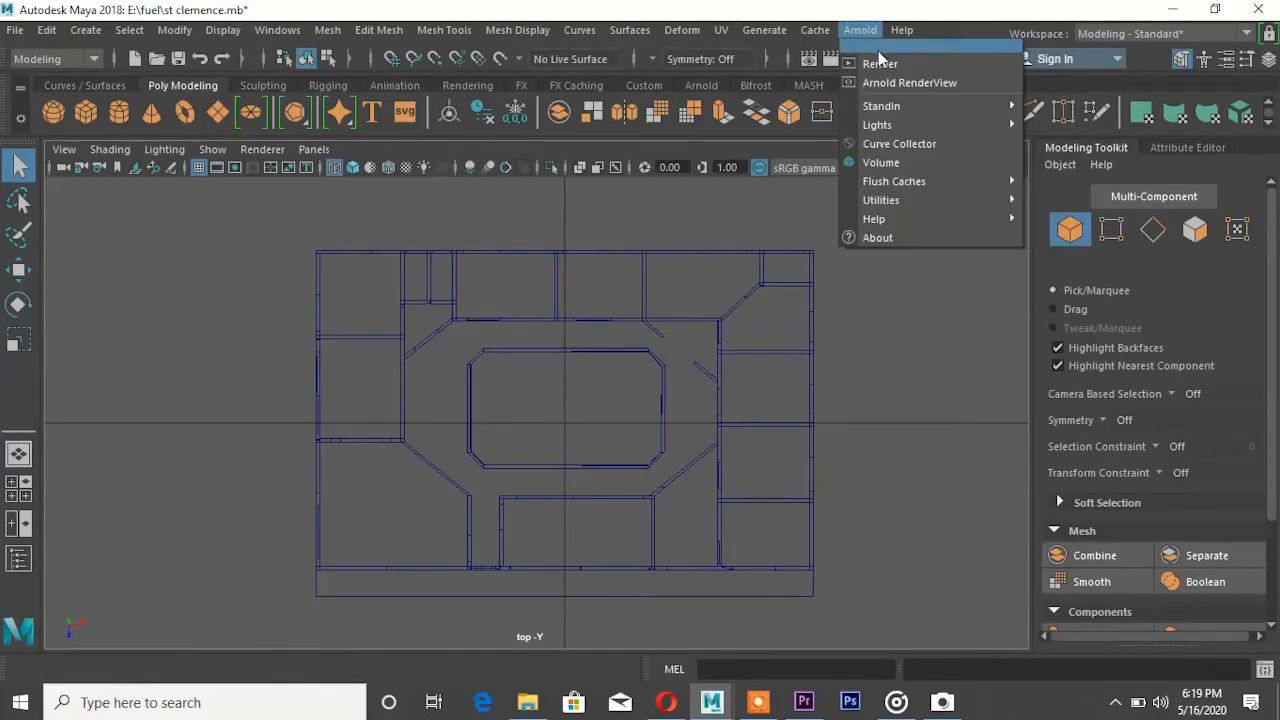
{"action": "left_click", "coordinate": [892, 83]}
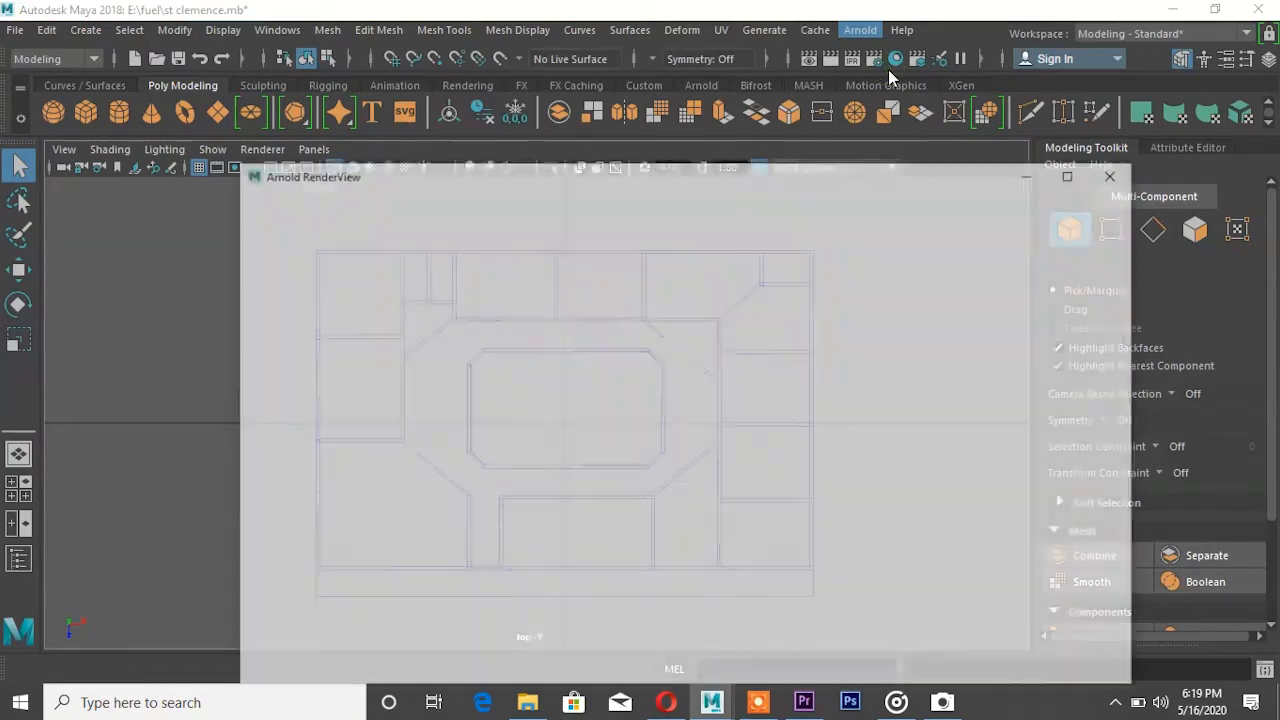
{"action": "left_click_drag", "start_coordinate": [797, 93], "coordinate": [740, 103]}
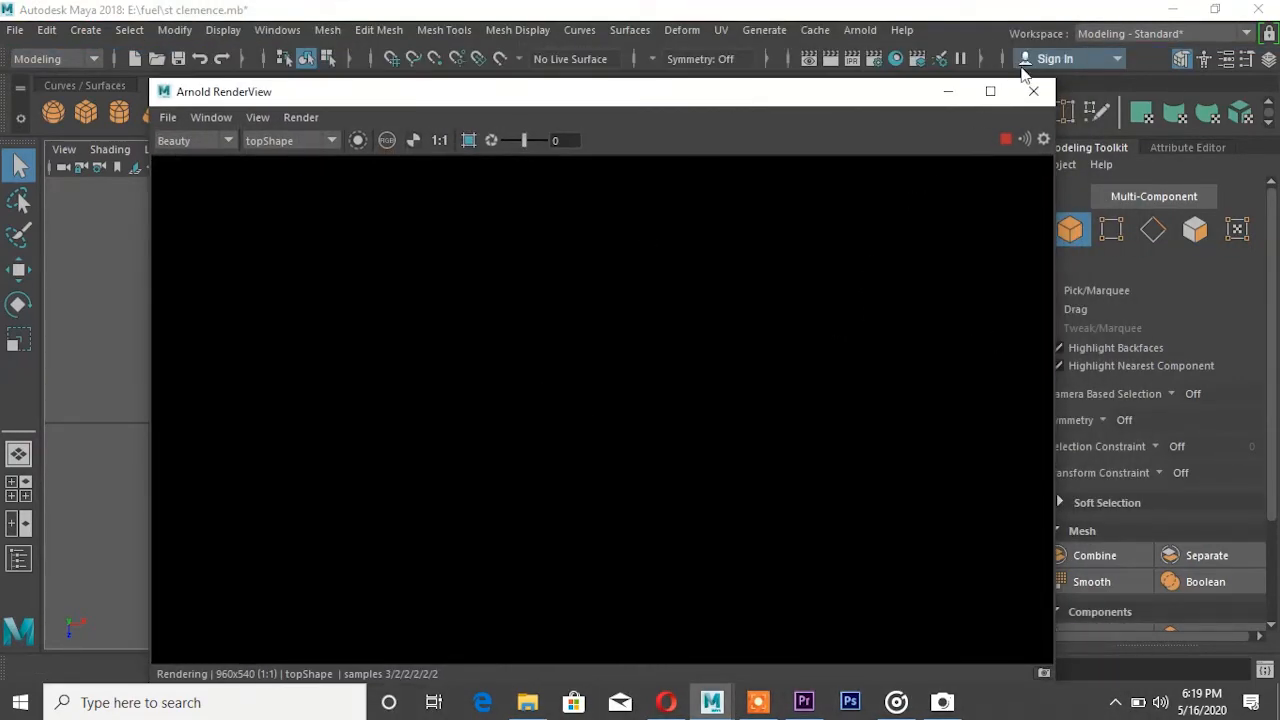
{"action": "left_click", "coordinate": [1033, 91]}
Add an Arnold Skydome Light to the scene and render the top view with Arnold
{"action": "left_click", "coordinate": [860, 30]}
{"action": "mouse_move", "coordinate": [900, 124]}
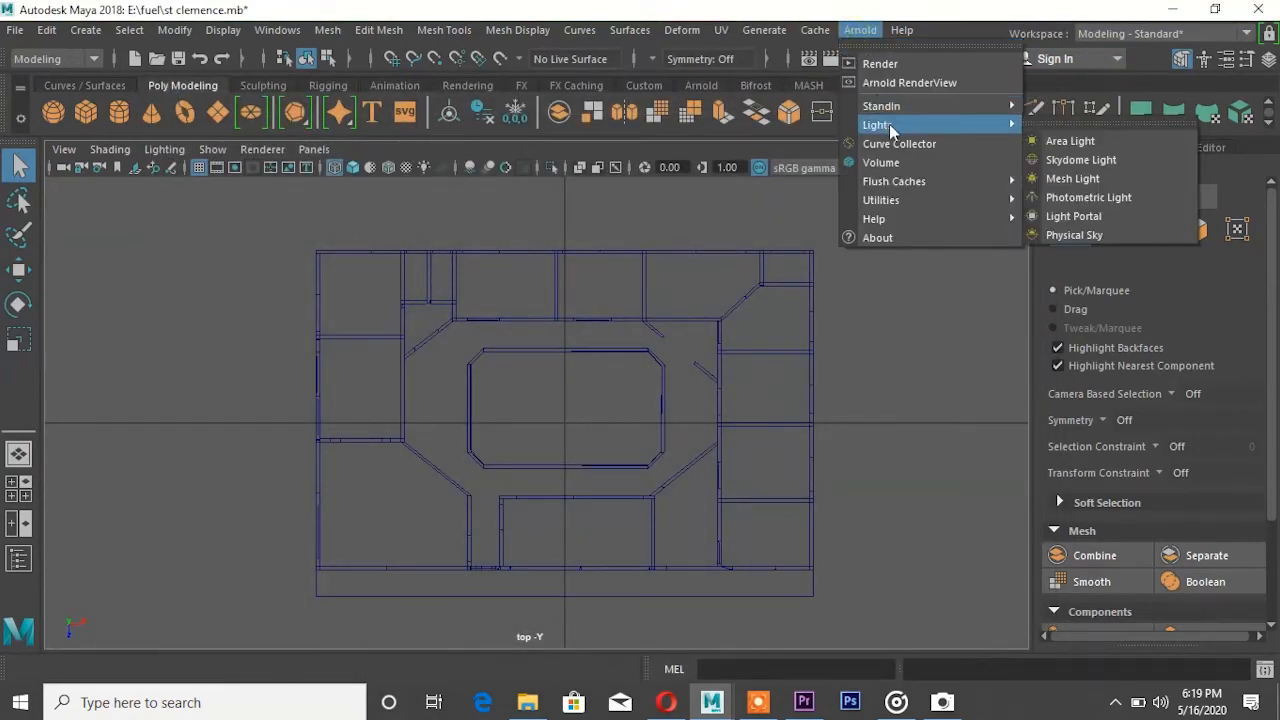
{"action": "left_click", "coordinate": [1075, 168]}
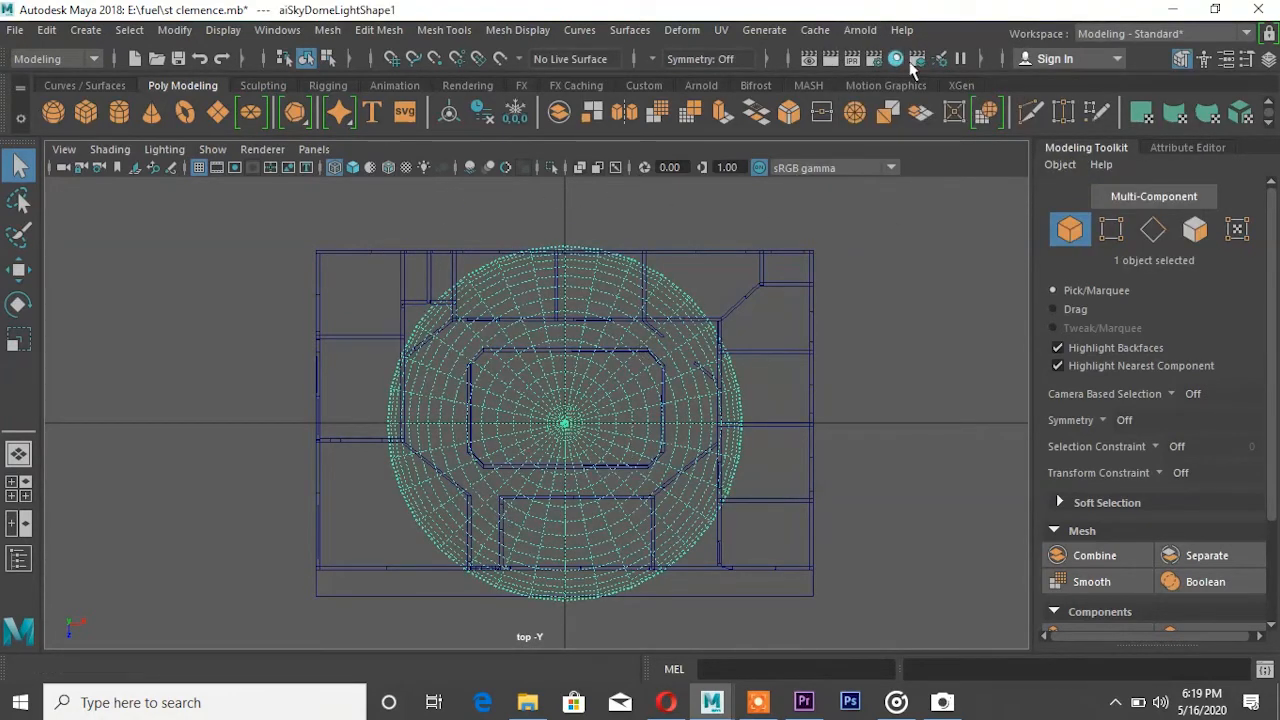
{"action": "left_click", "coordinate": [860, 30]}
{"action": "left_click", "coordinate": [878, 64]}
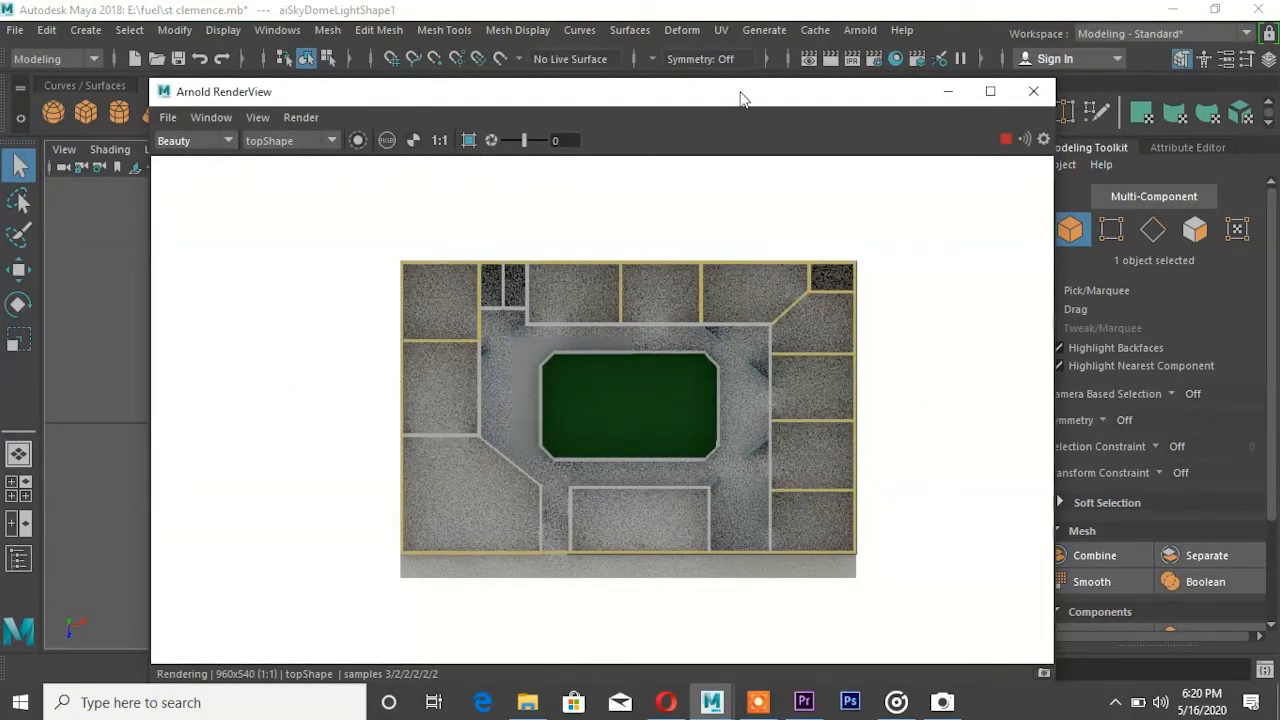
Render the top view with Maya Software as well and place a narrowed Render View beside the Arnold RenderView
{"action": "left_click_drag", "start_coordinate": [748, 100], "coordinate": [956, 122]}
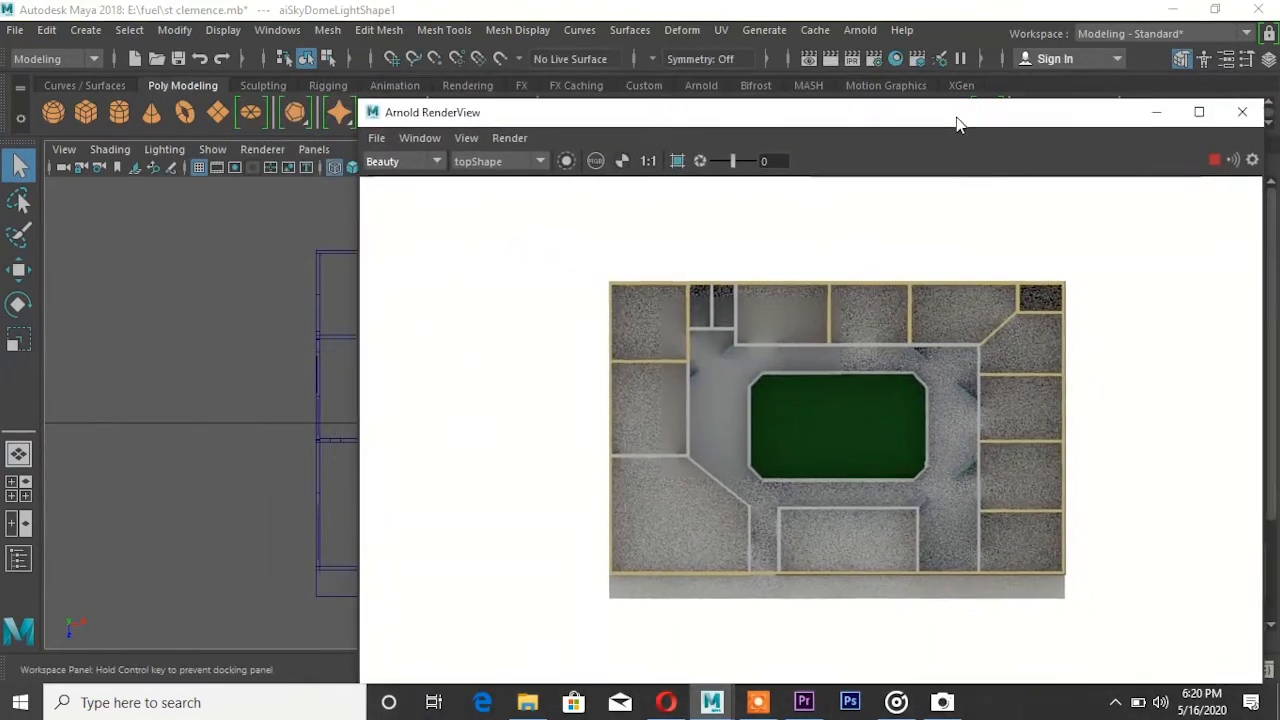
{"action": "left_click", "coordinate": [830, 58]}
{"action": "left_click_drag", "start_coordinate": [1036, 66], "coordinate": [706, 115]}
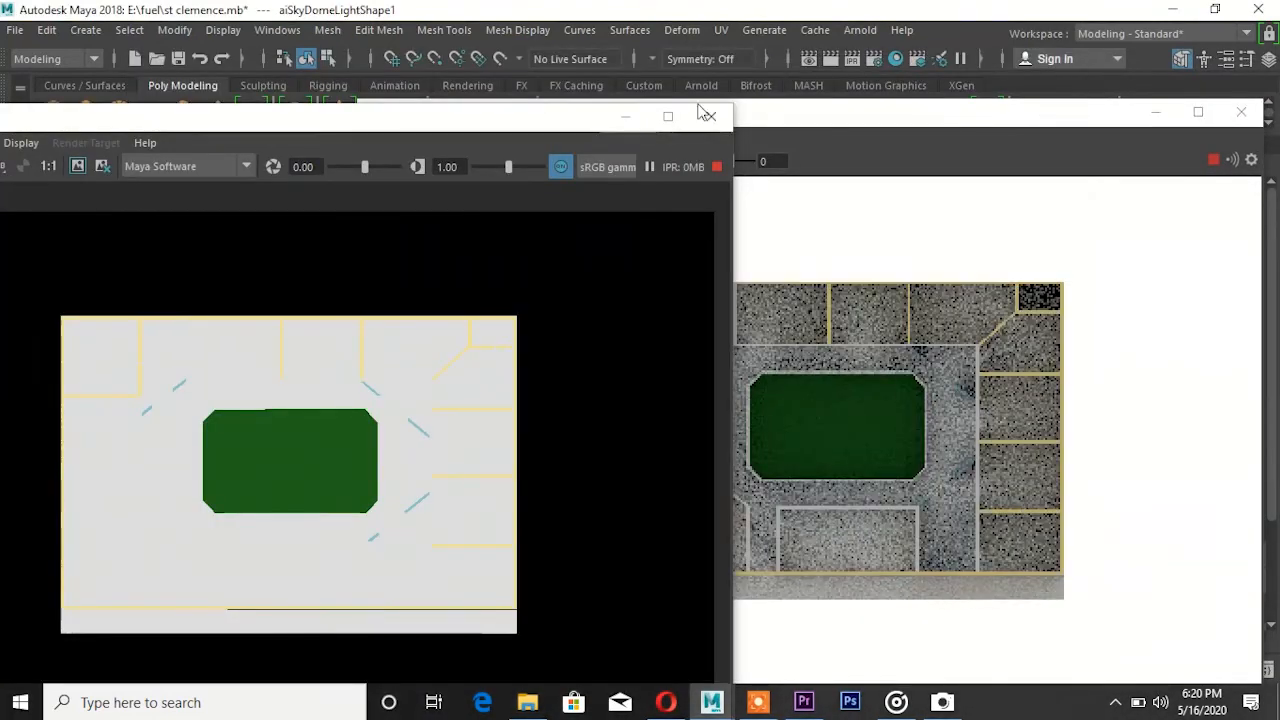
{"action": "left_click_drag", "start_coordinate": [608, 282], "coordinate": [490, 275]}
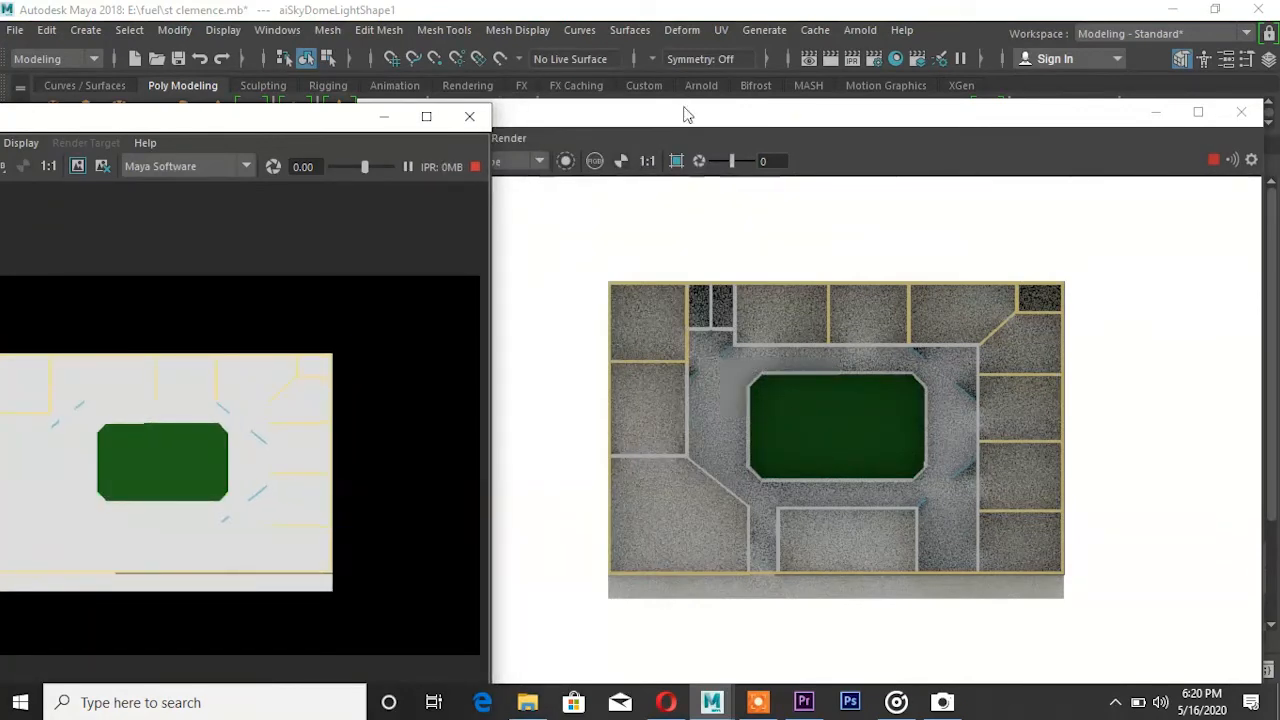
Resize and align the Render View and Arnold RenderView windows side by side to compare both renders
{"action": "left_click", "coordinate": [686, 115]}
{"action": "left_click_drag", "start_coordinate": [360, 328], "coordinate": [664, 303]}
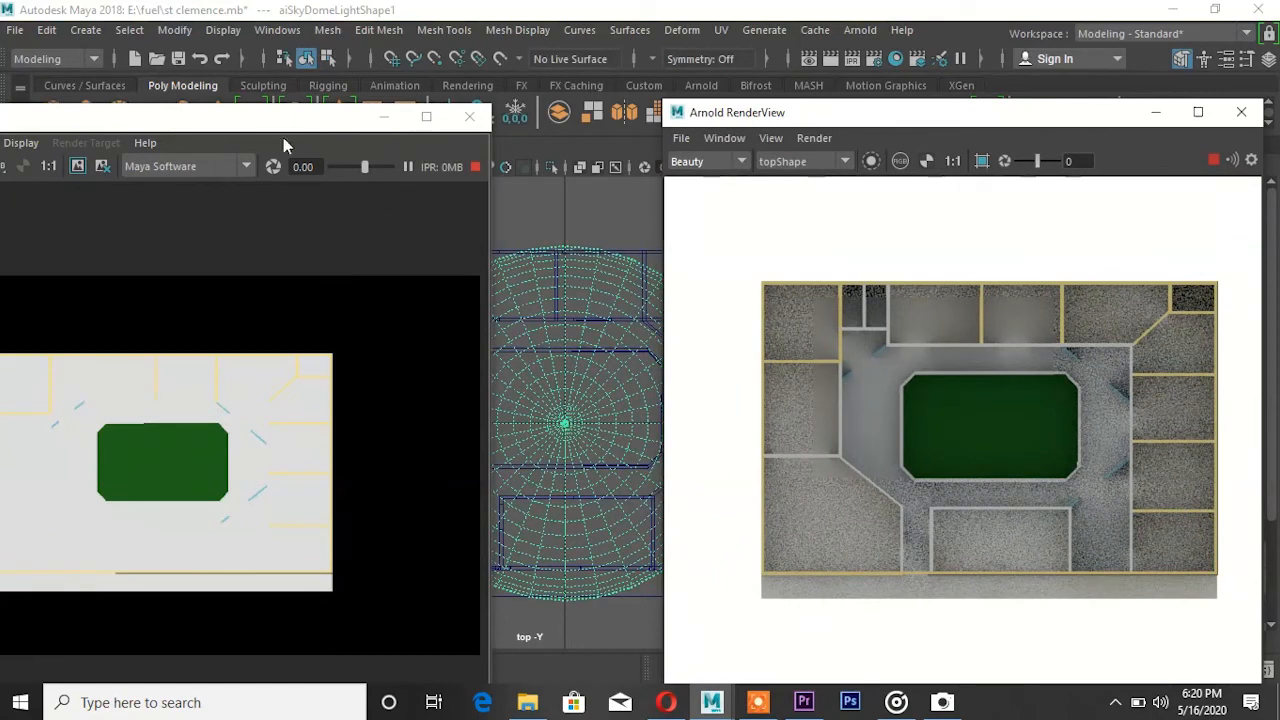
{"action": "left_click_drag", "start_coordinate": [271, 126], "coordinate": [445, 107]}
{"action": "left_click_drag", "start_coordinate": [755, 120], "coordinate": [717, 102]}
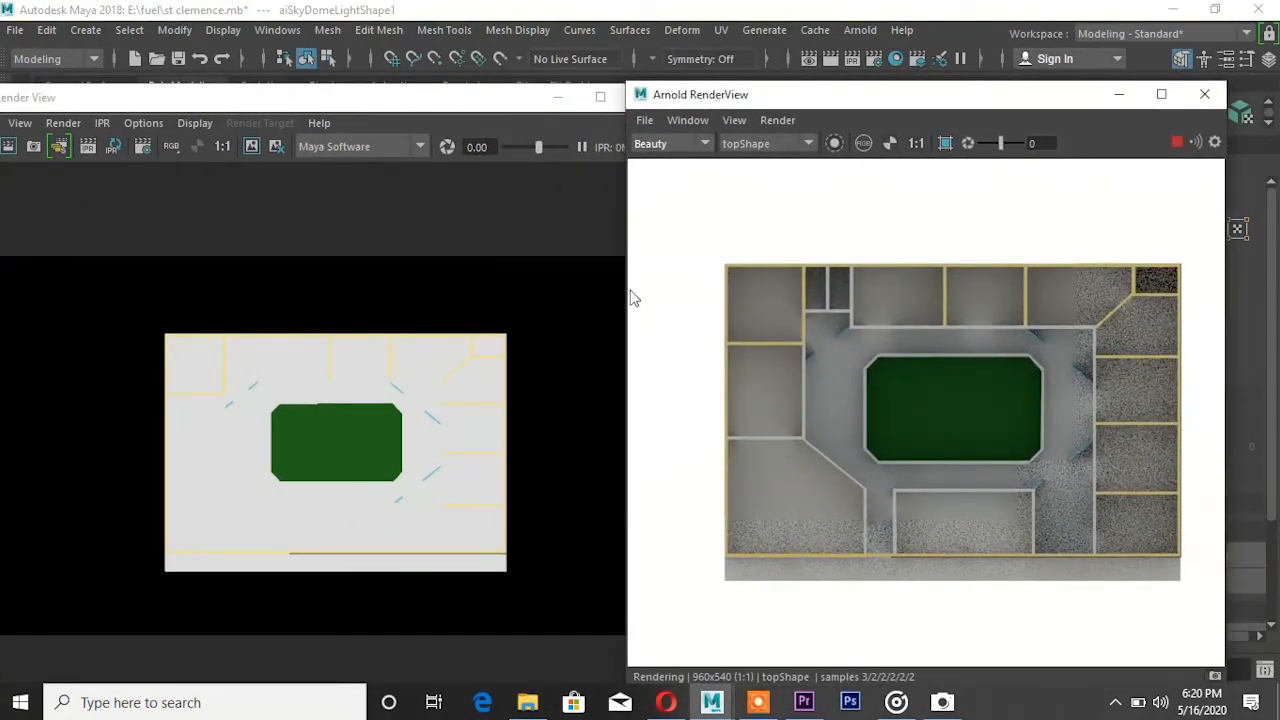
{"action": "left_click_drag", "start_coordinate": [634, 280], "coordinate": [698, 288]}
{"action": "left_click_drag", "start_coordinate": [322, 100], "coordinate": [394, 89]}
{"action": "left_click_drag", "start_coordinate": [748, 305], "coordinate": [710, 310]}
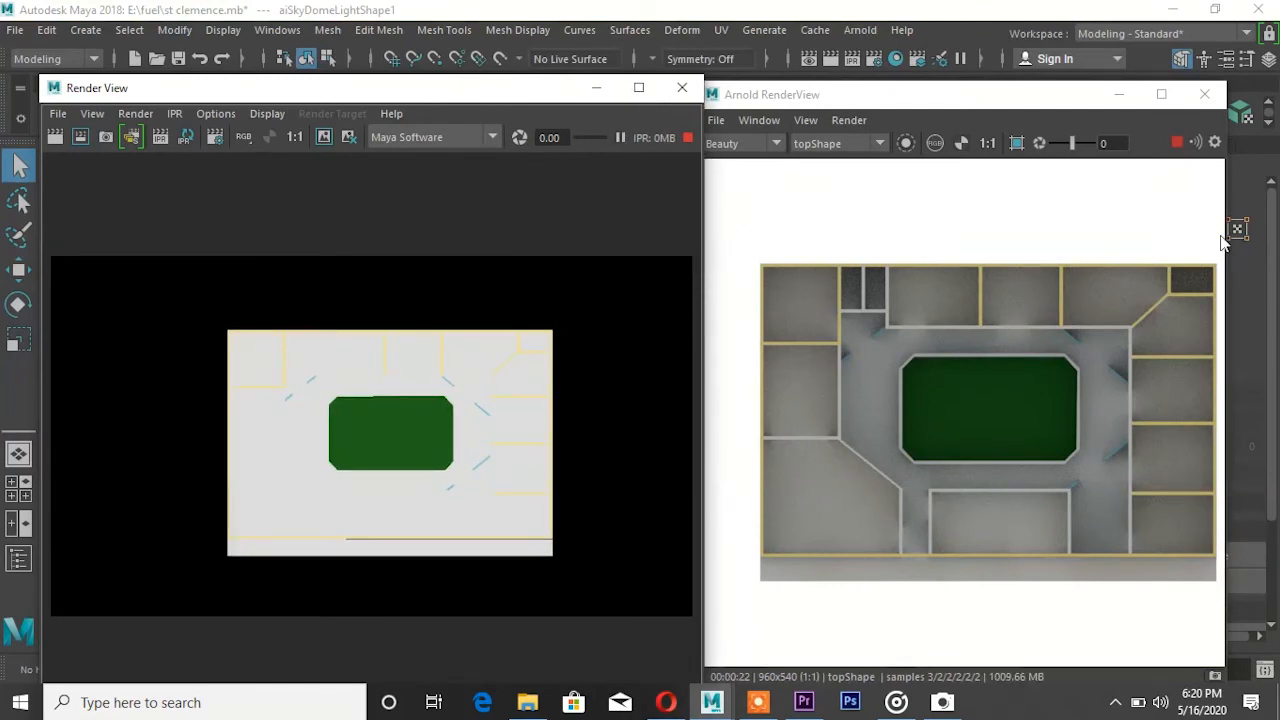
{"action": "left_click", "coordinate": [803, 98]}
{"action": "left_click_drag", "start_coordinate": [822, 97], "coordinate": [828, 91]}
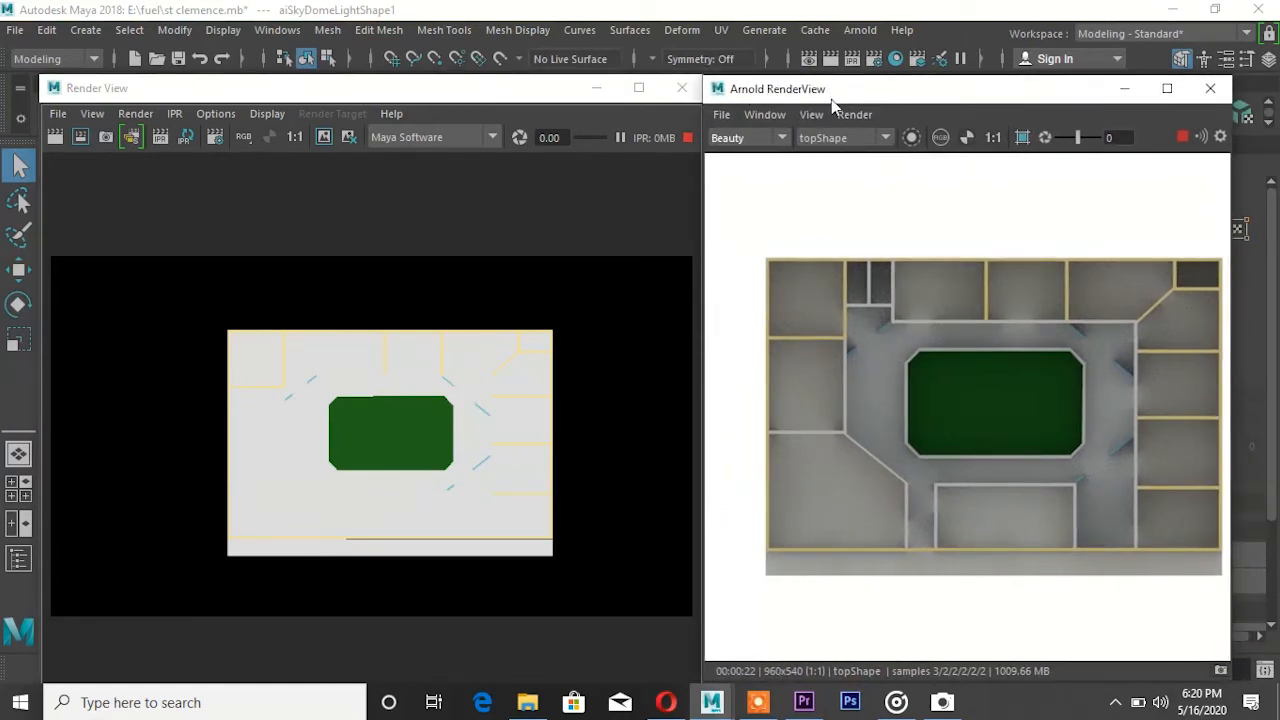